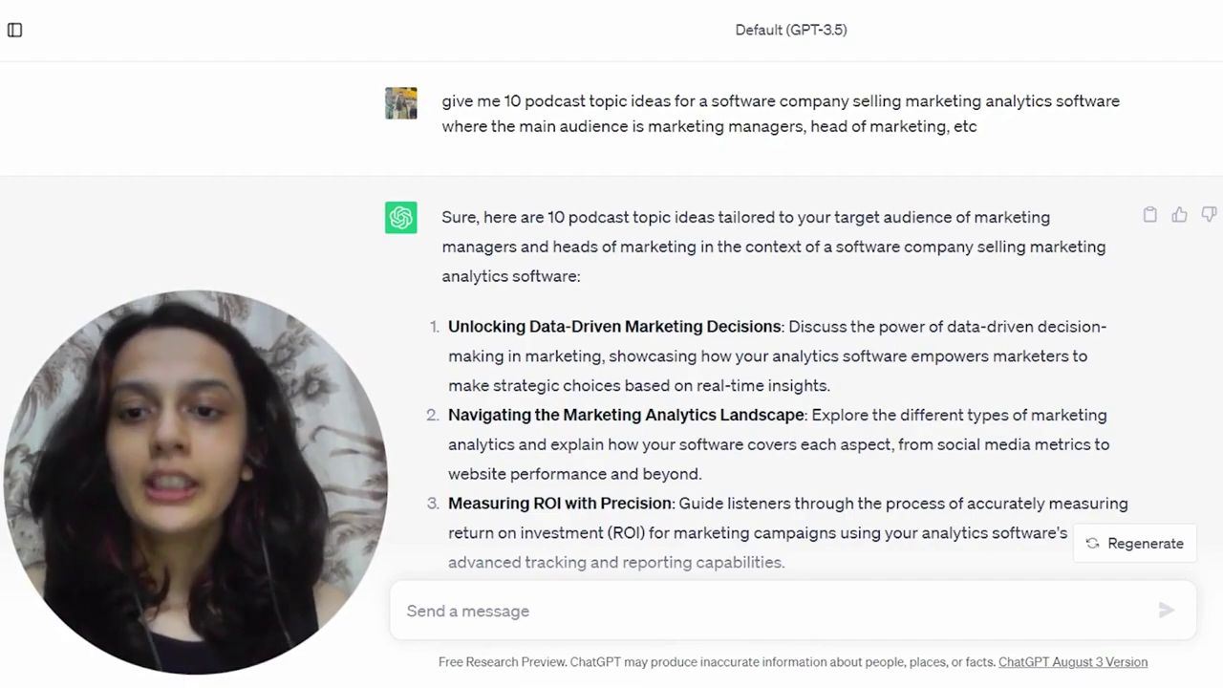
# Find topic 4, 'Optimizing Customer Journeys with Analytics', in the list and select it to expand.
pyautogui.scroll(-5, 587, 330)
pyautogui.scroll(-3, 587, 330)
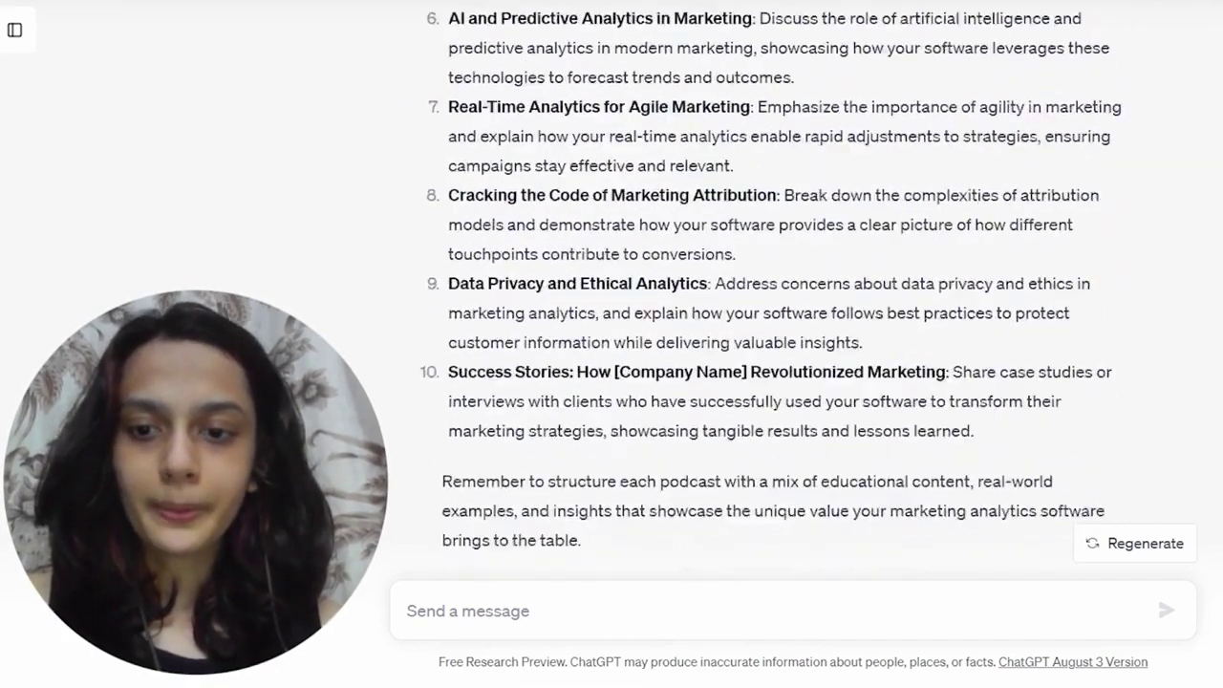
pyautogui.scroll(1, 592, 487)
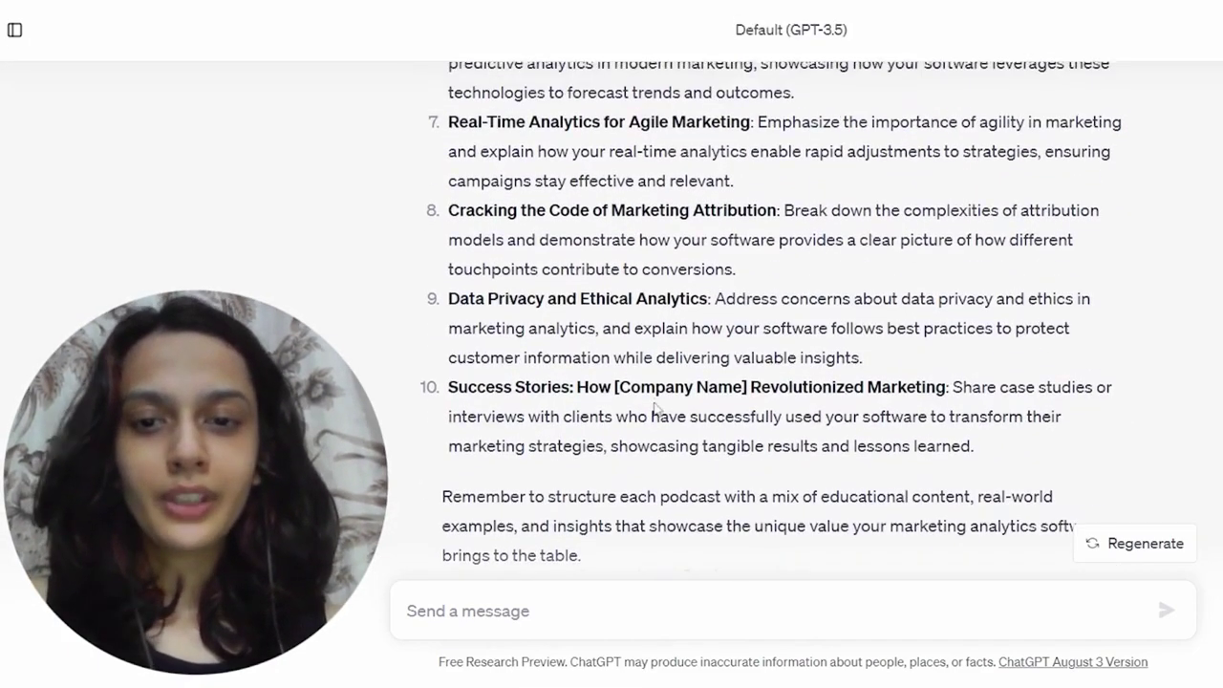
pyautogui.scroll(1, 658, 409)
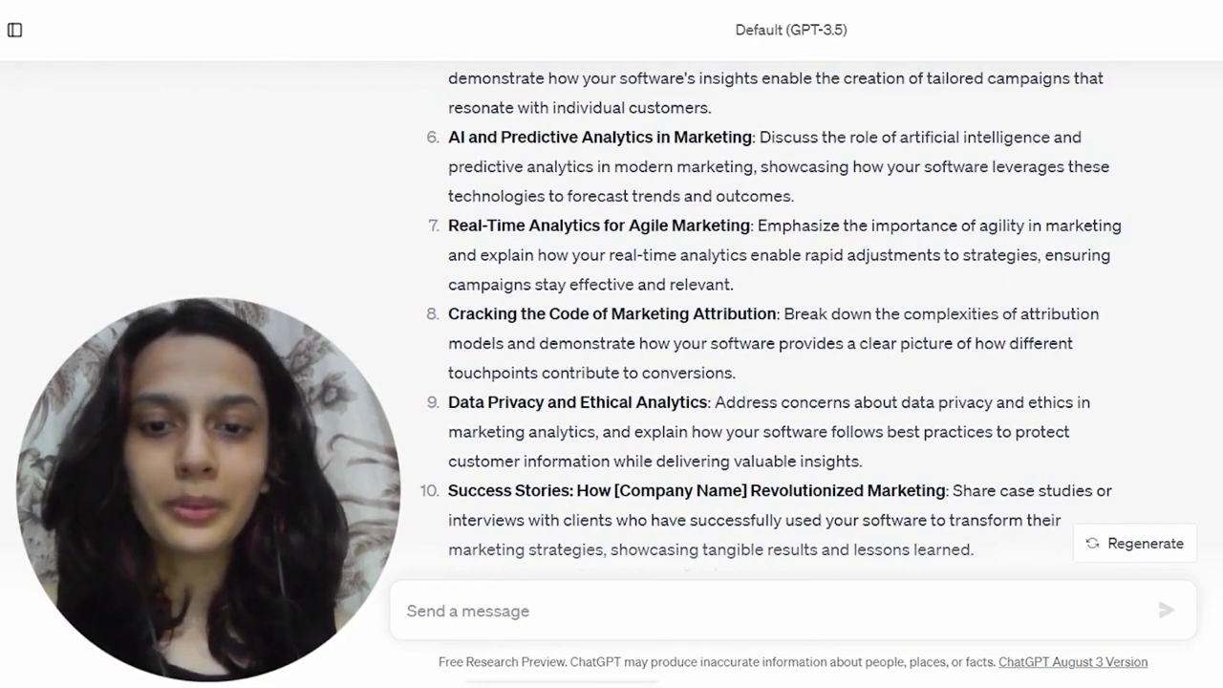
pyautogui.scroll(1, 724, 456)
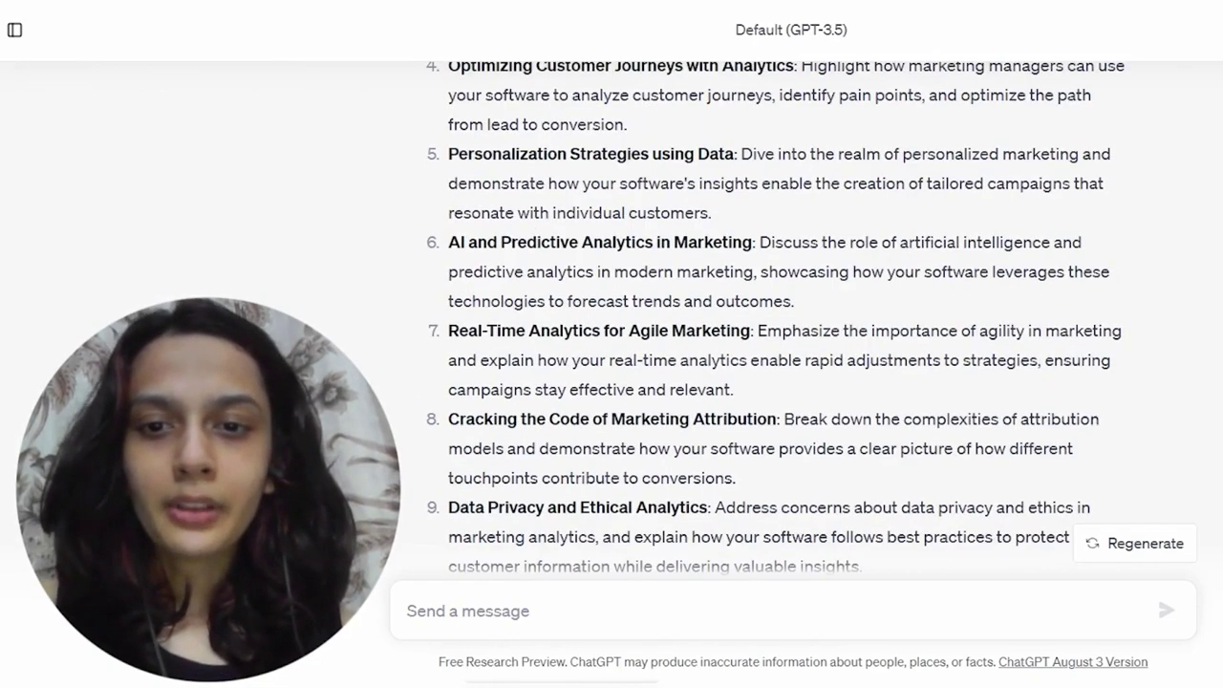
pyautogui.scroll(2, 697, 390)
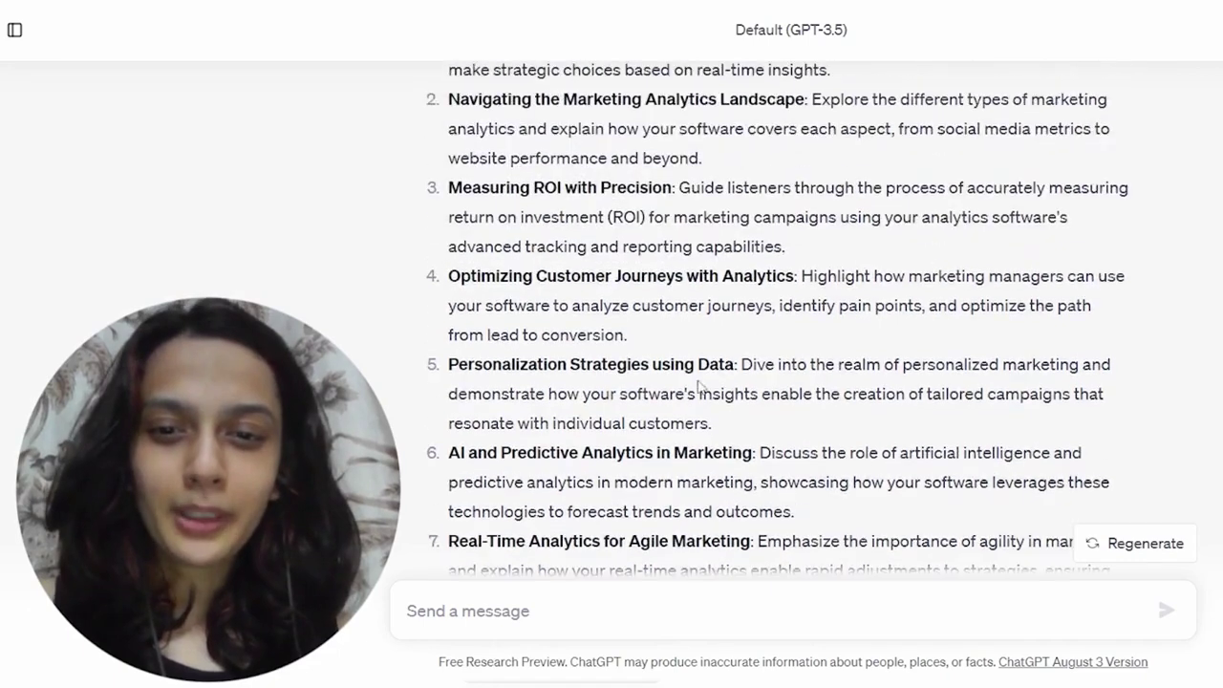
pyautogui.scroll(-2, 573, 363)
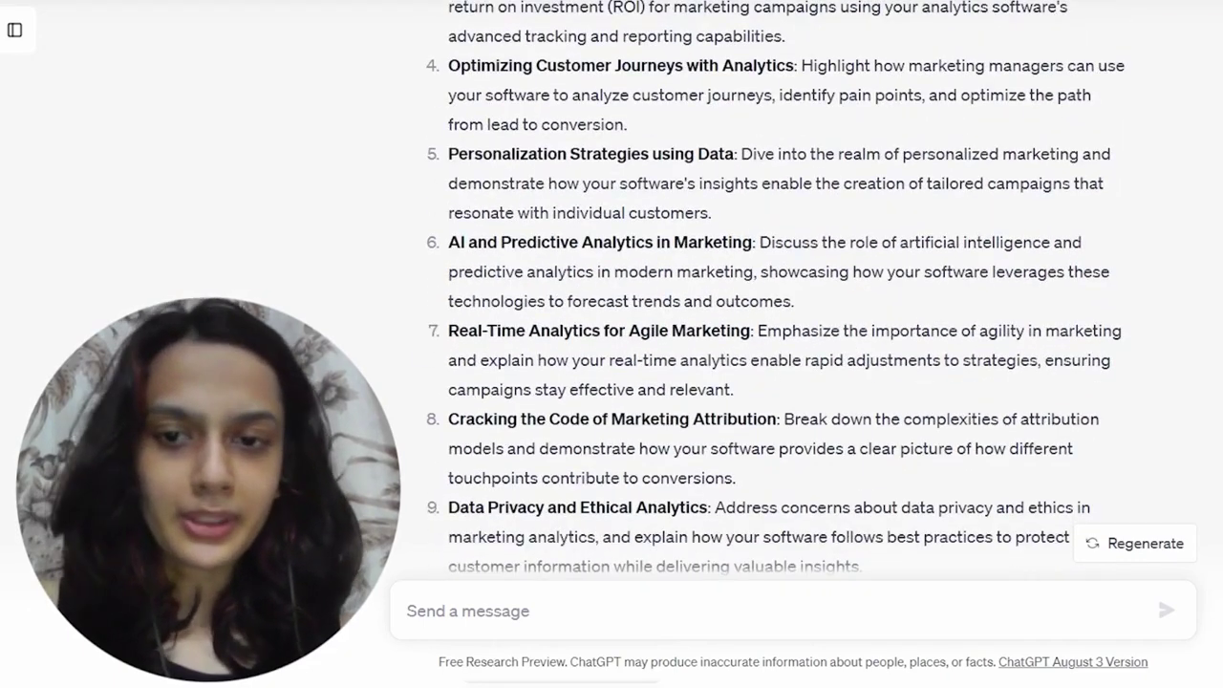
pyautogui.scroll(2, 466, 304)
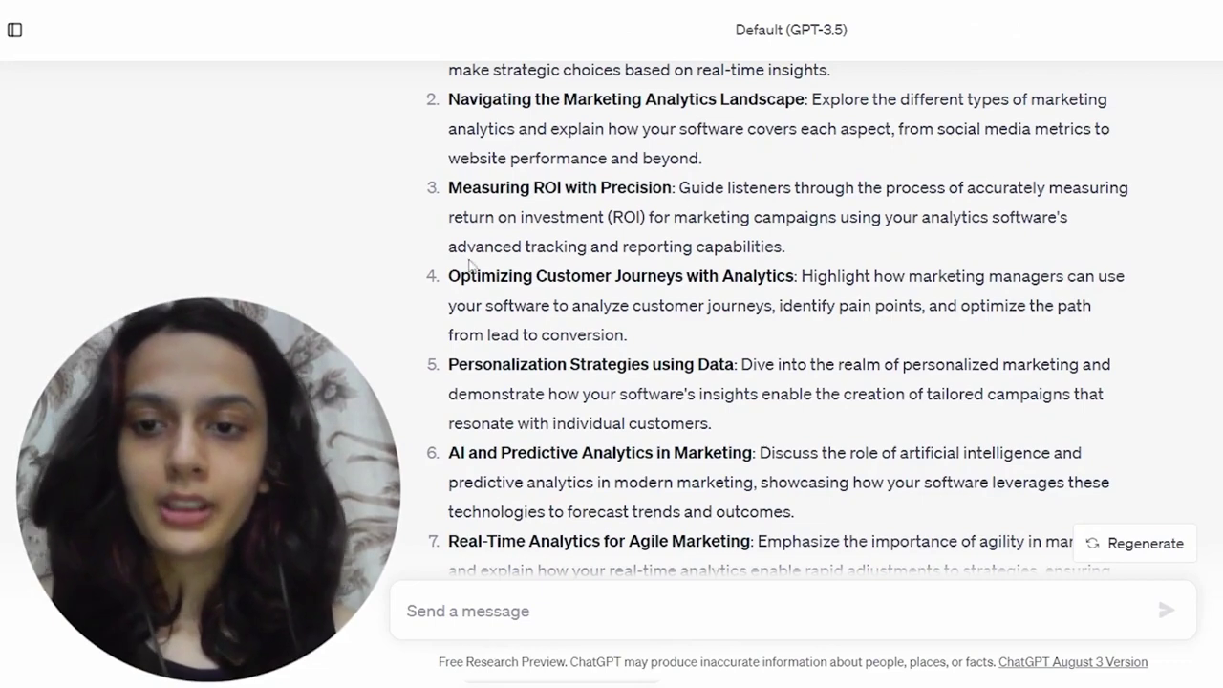
pyautogui.moveTo(449, 275); pyautogui.dragTo(629, 336)
pyautogui.scroll(-3, 779, 315)
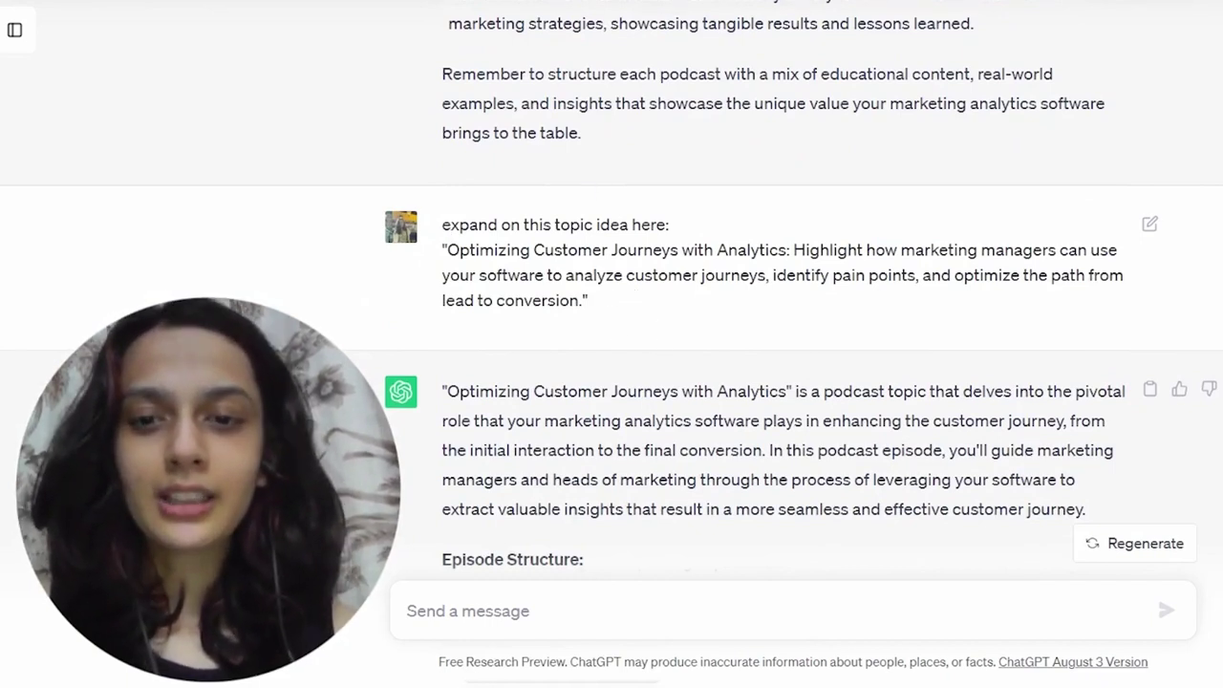
pyautogui.scroll(-2, 633, 292)
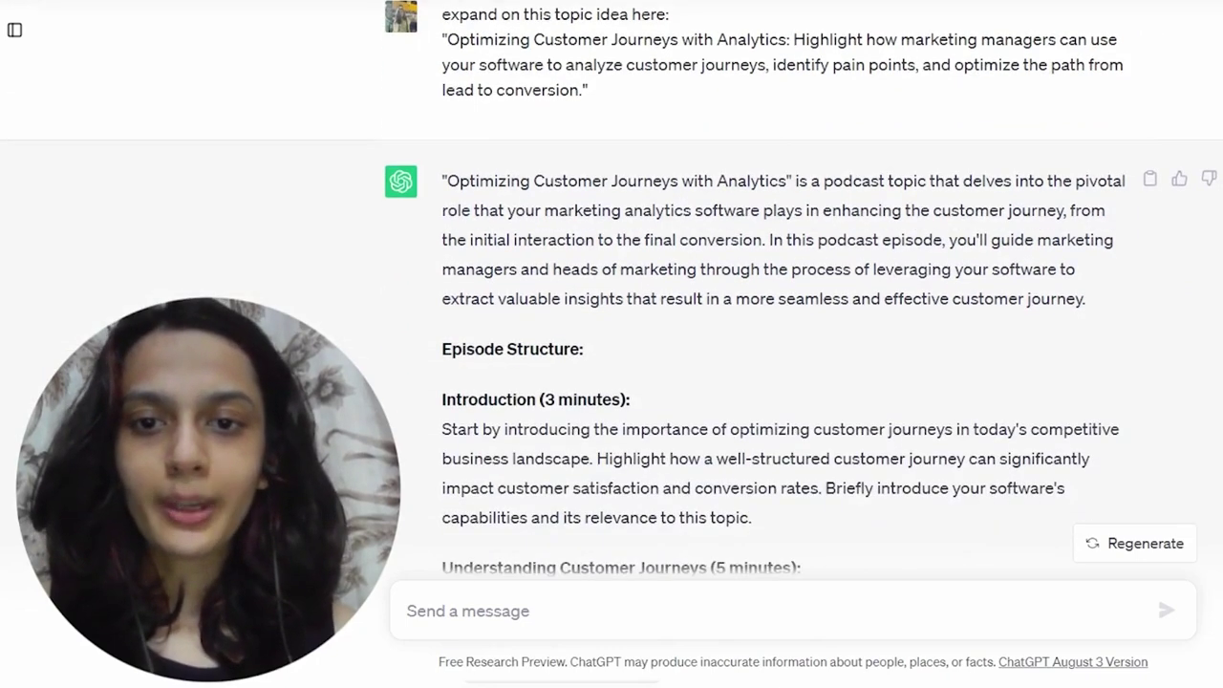
pyautogui.scroll(2, 678, 314)
pyautogui.scroll(-2, 677, 313)
pyautogui.scroll(-2, 634, 291)
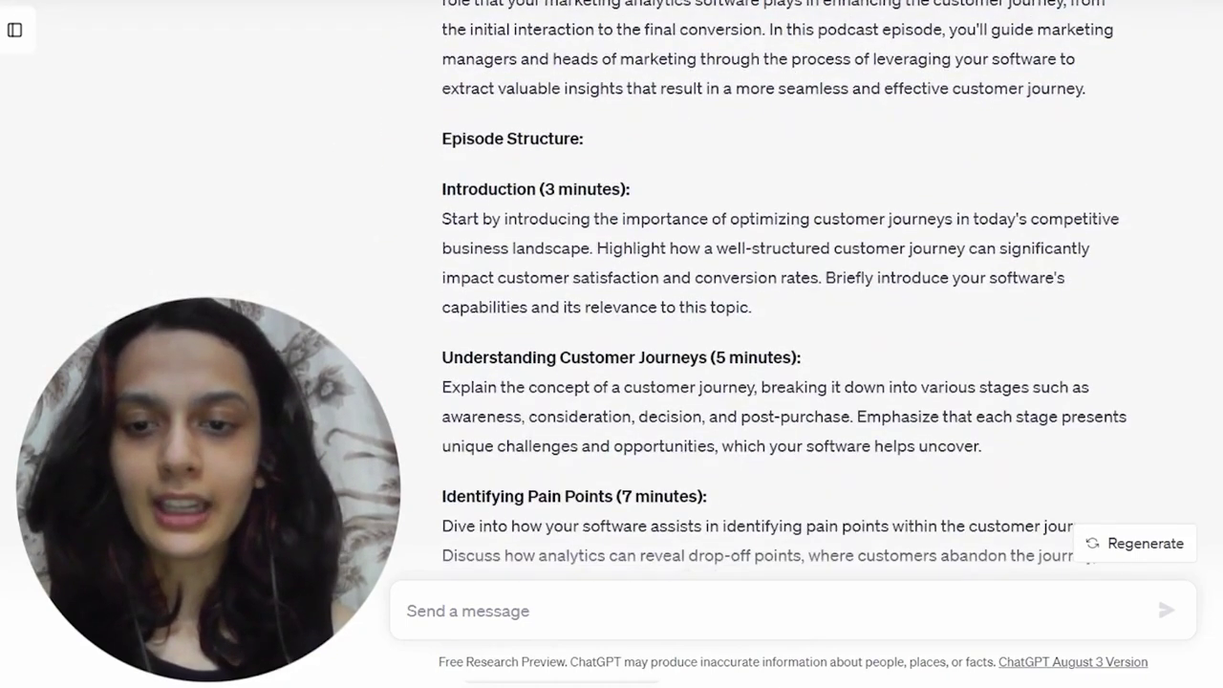
pyautogui.scroll(1, 614, 261)
pyautogui.scroll(-1, 611, 263)
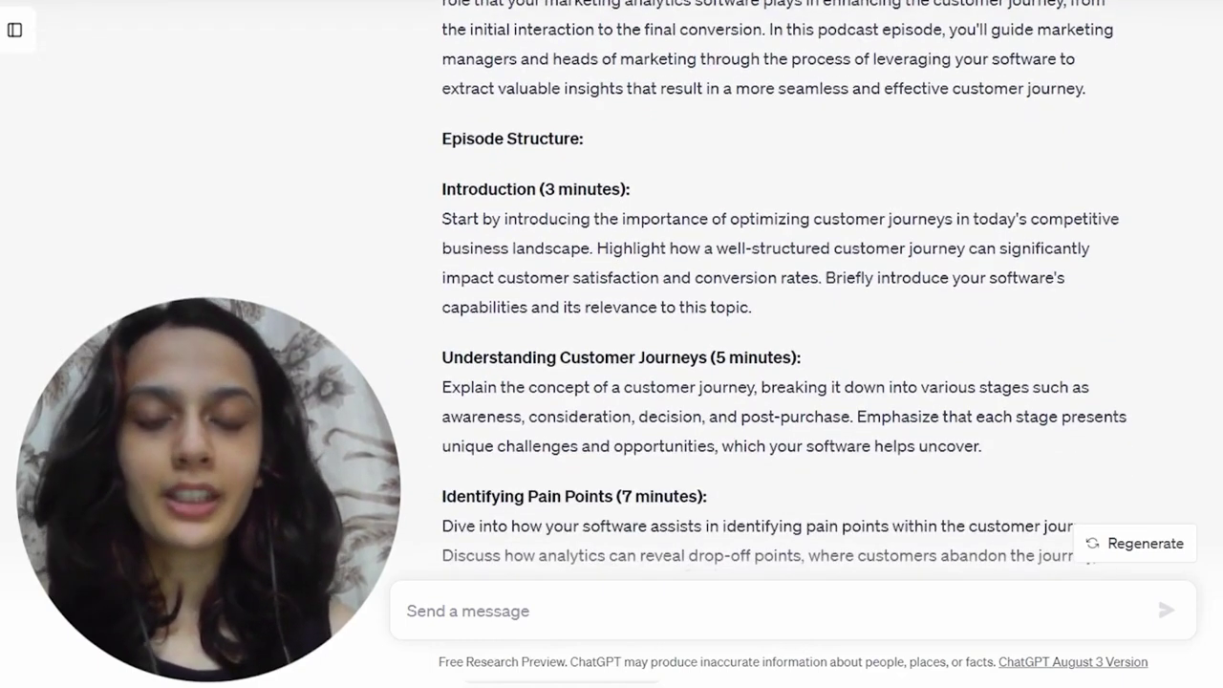
pyautogui.scroll(-1, 798, 308)
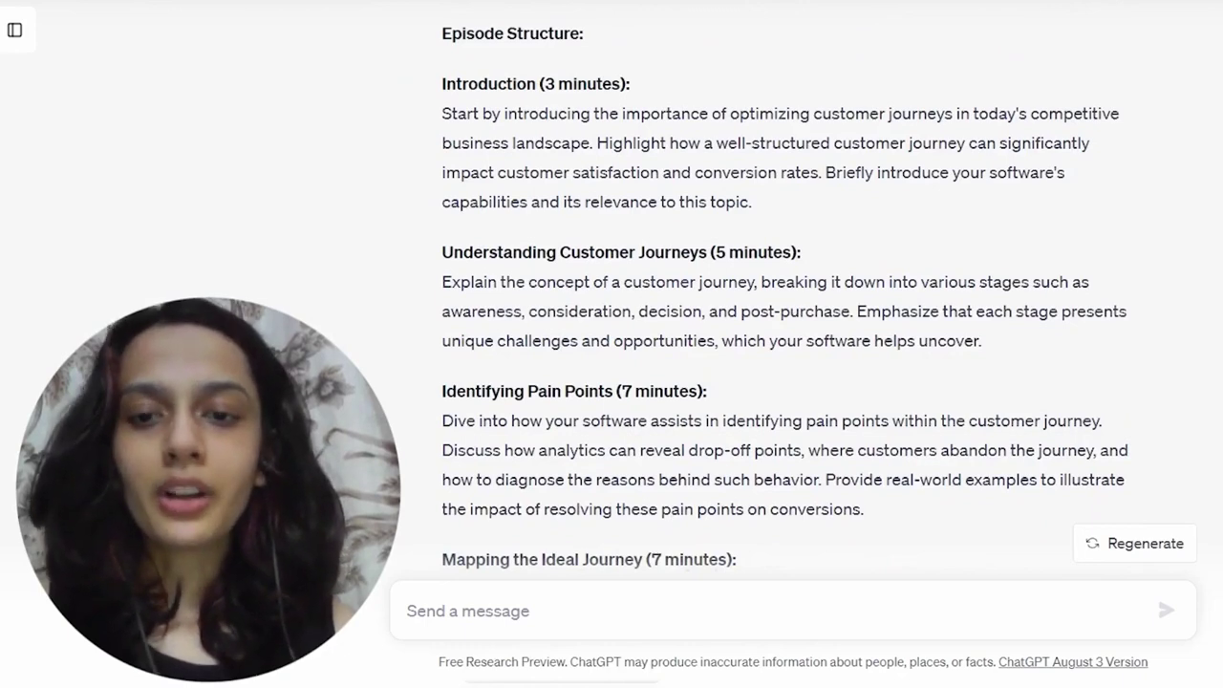
pyautogui.scroll(-3, 643, 332)
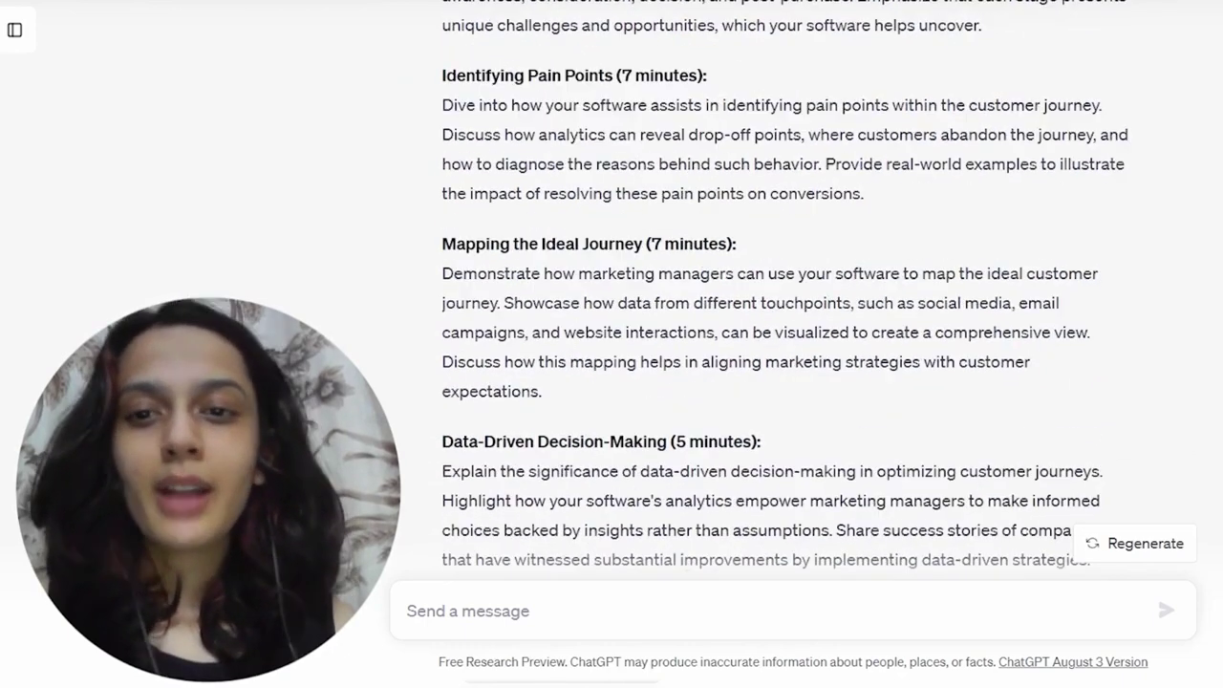
pyautogui.scroll(5, 798, 315)
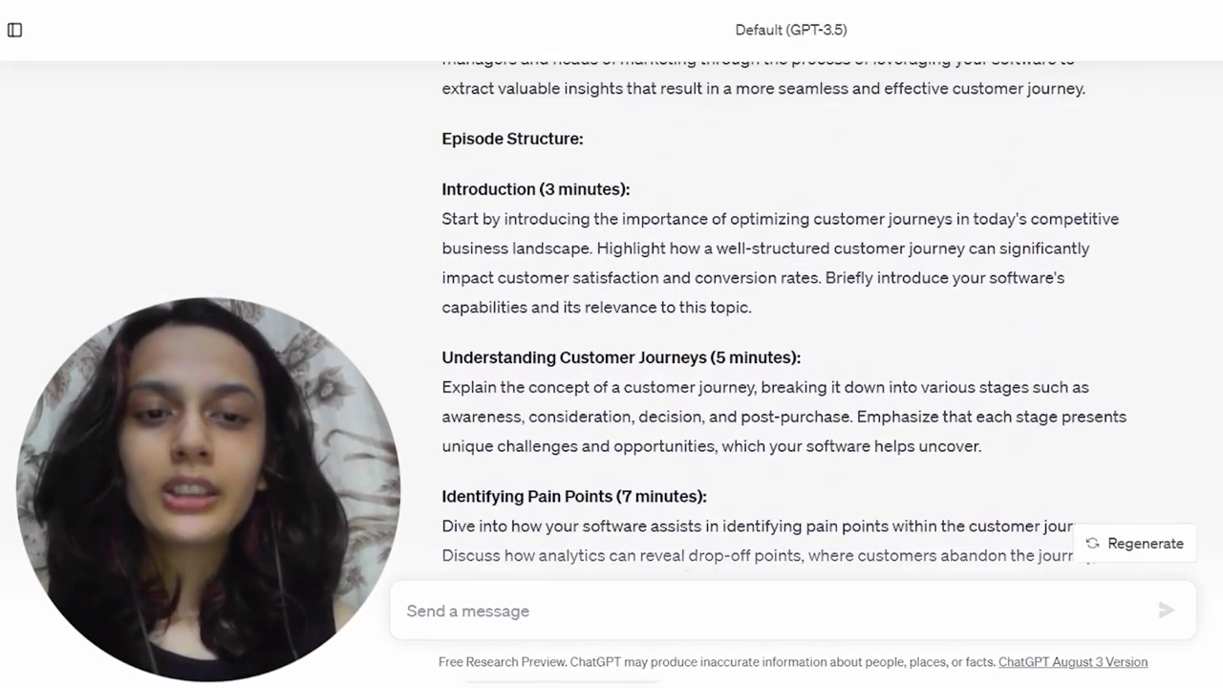
pyautogui.scroll(3, 798, 316)
pyautogui.scroll(-4, 798, 315)
pyautogui.scroll(15, 797, 316)
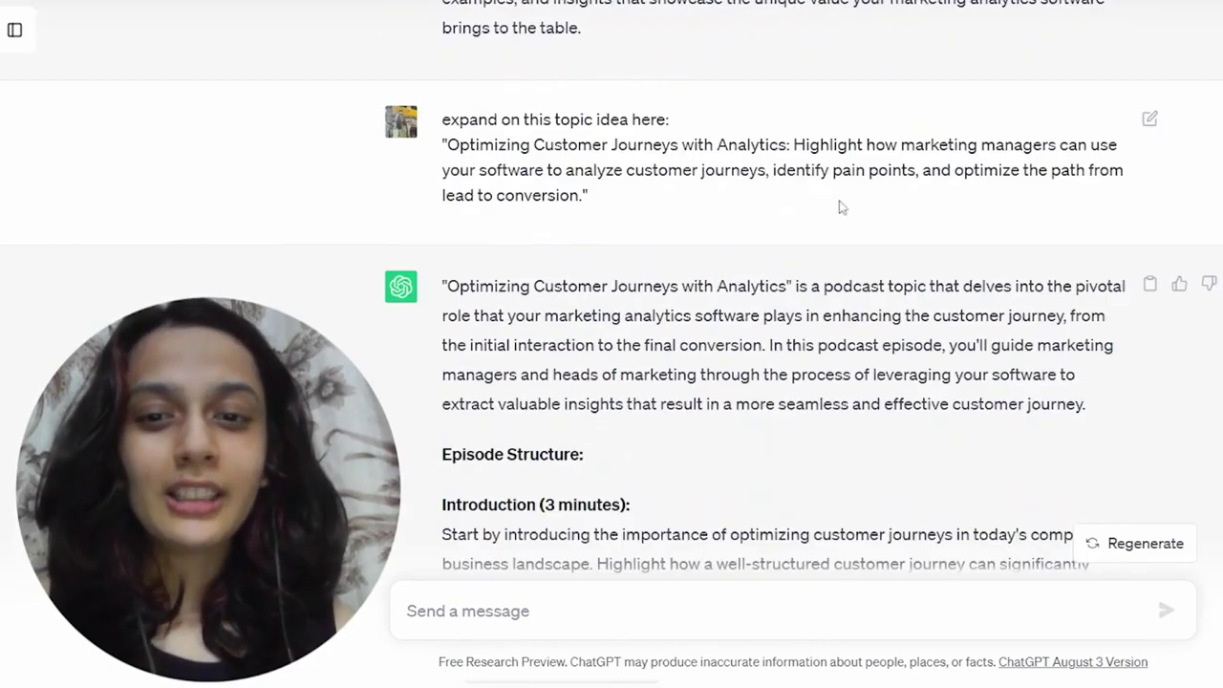
pyautogui.scroll(-3, 841, 206)
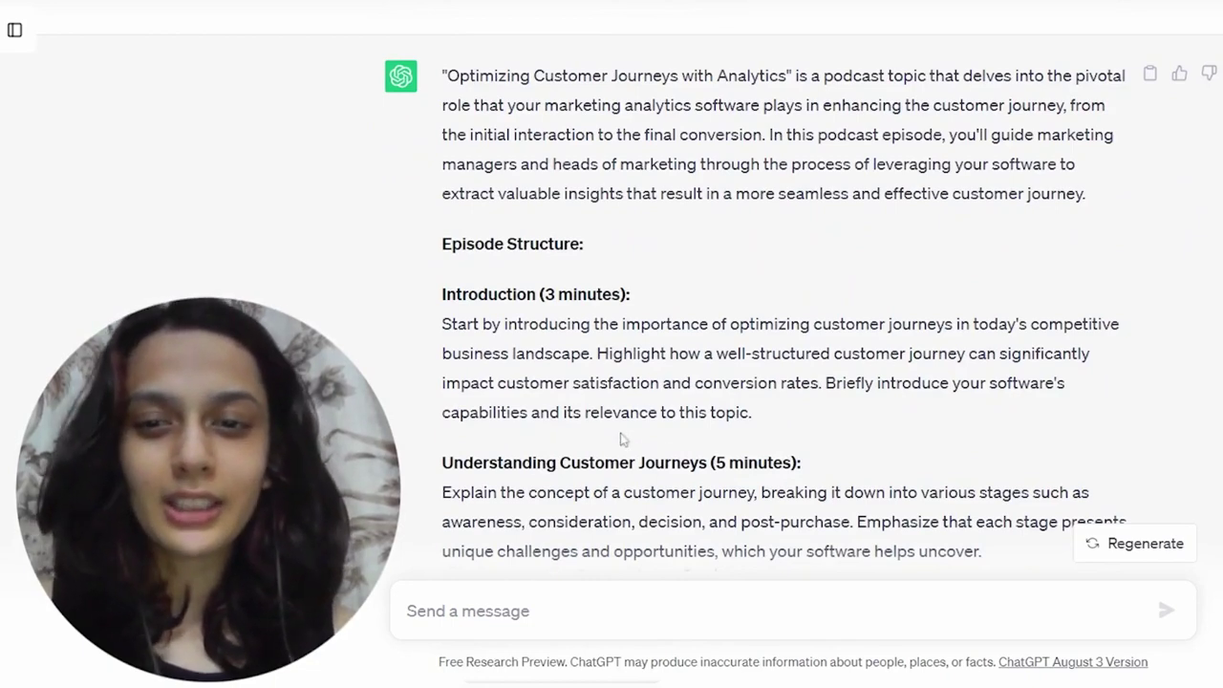
pyautogui.scroll(-3, 644, 450)
pyautogui.scroll(4, 669, 435)
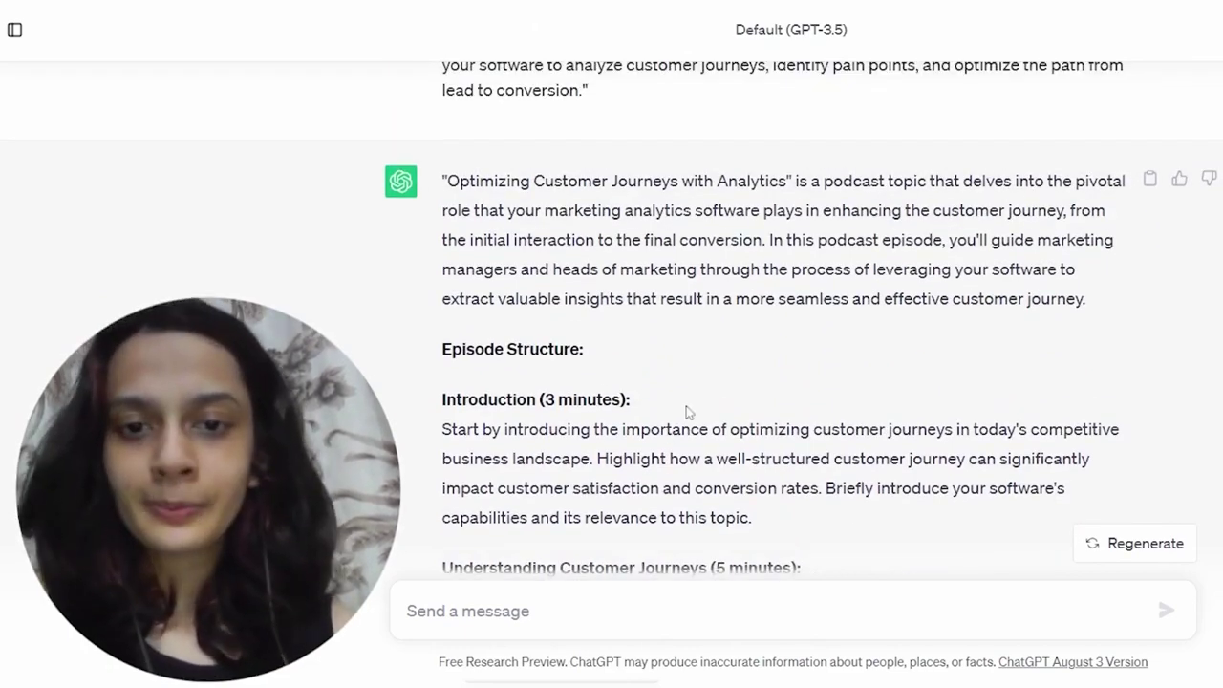
pyautogui.scroll(-10, 685, 412)
pyautogui.scroll(-8, 648, 321)
pyautogui.scroll(3, 648, 321)
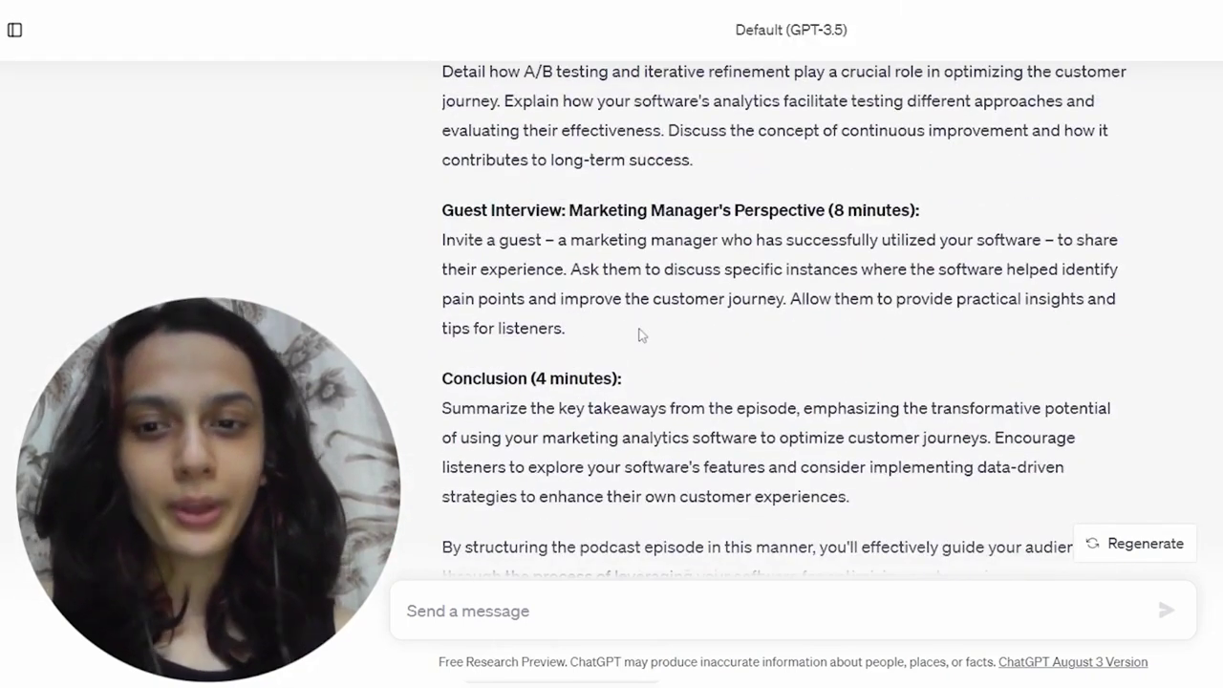
pyautogui.scroll(-3, 641, 334)
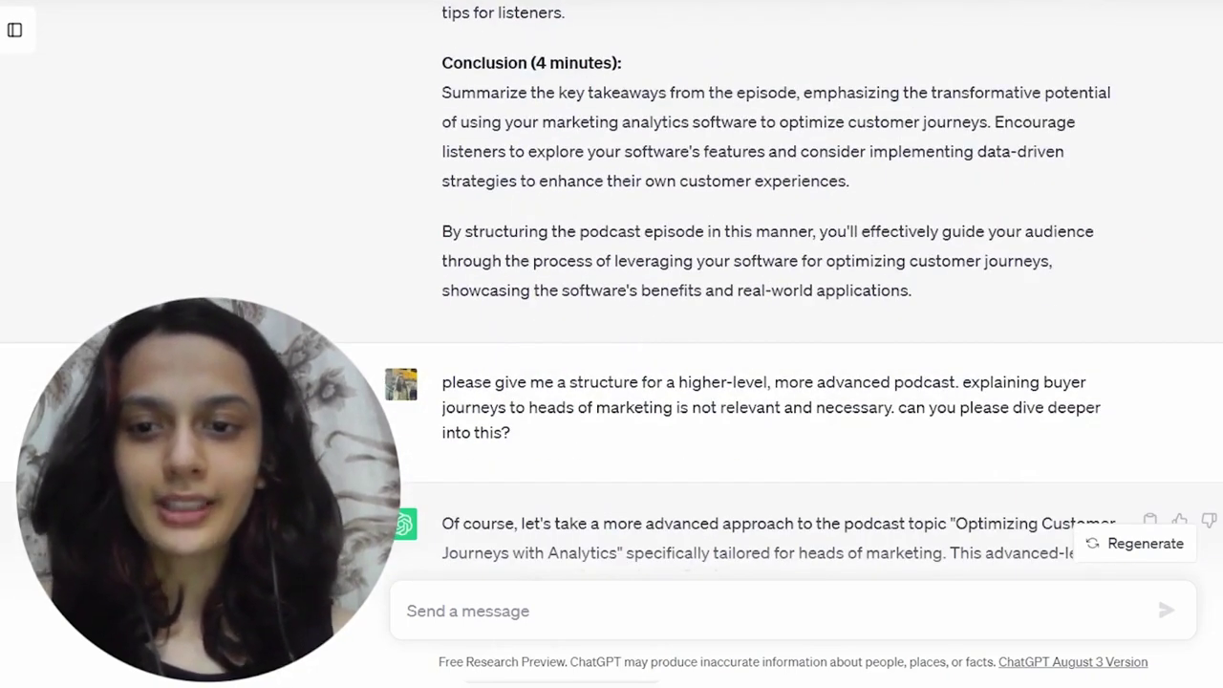
pyautogui.scroll(-1, 640, 334)
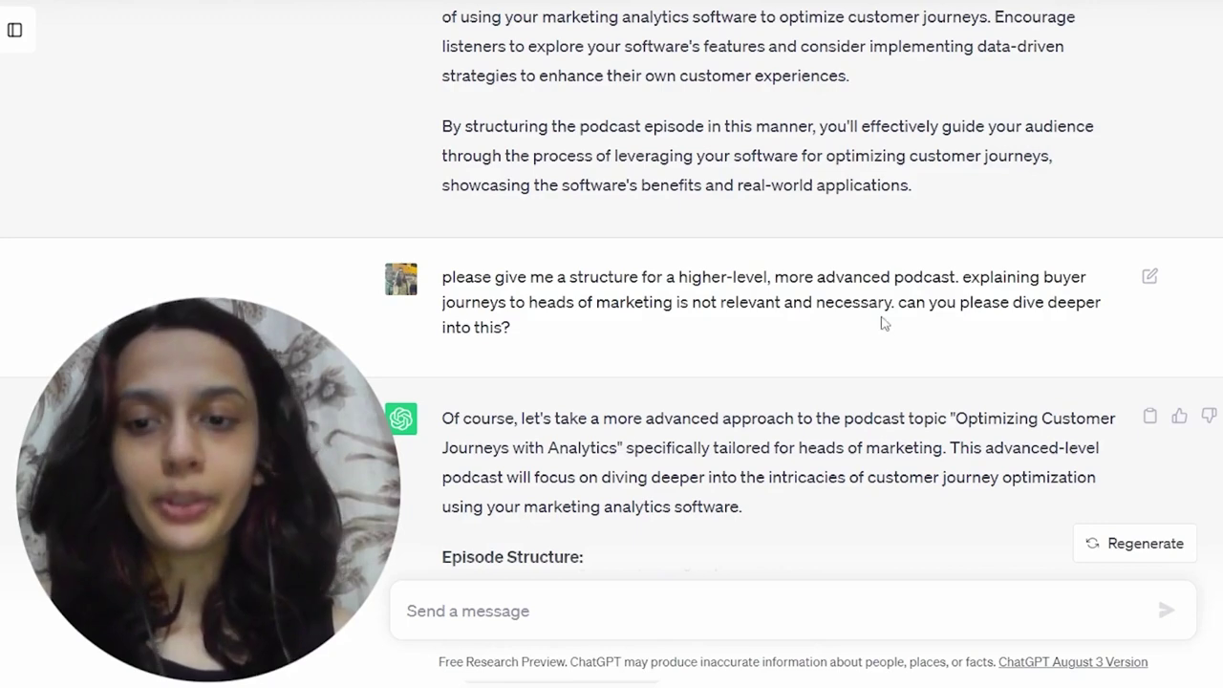
pyautogui.scroll(-2, 600, 318)
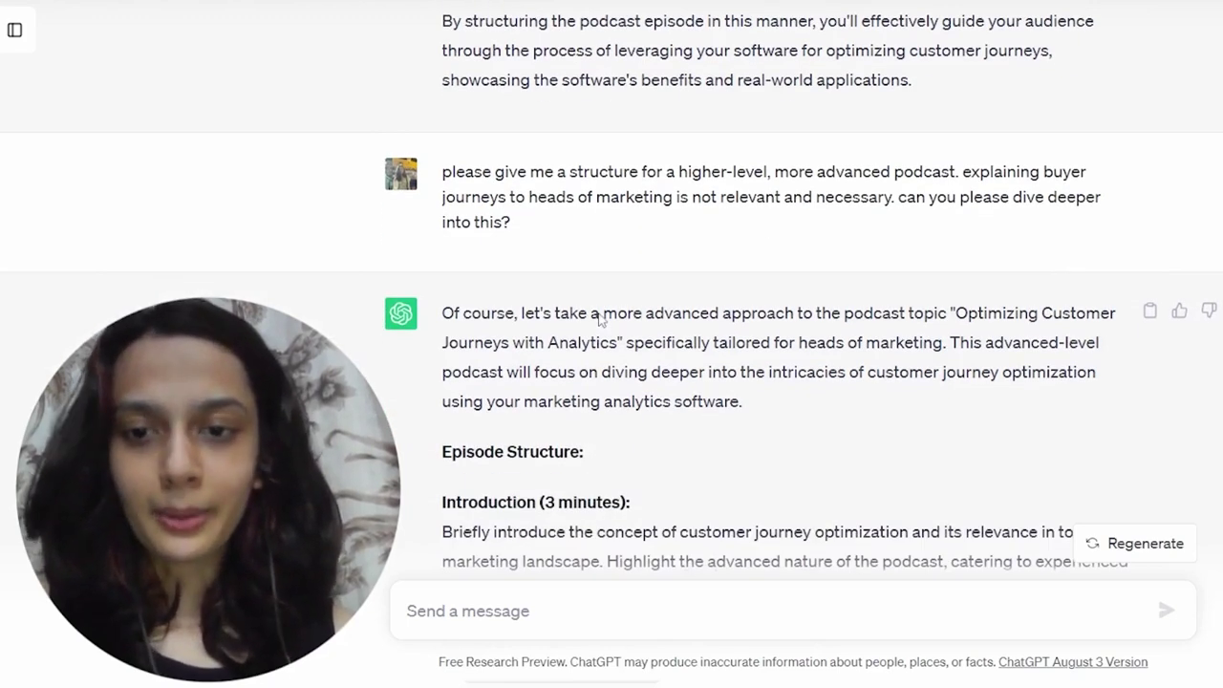
pyautogui.scroll(-2, 600, 318)
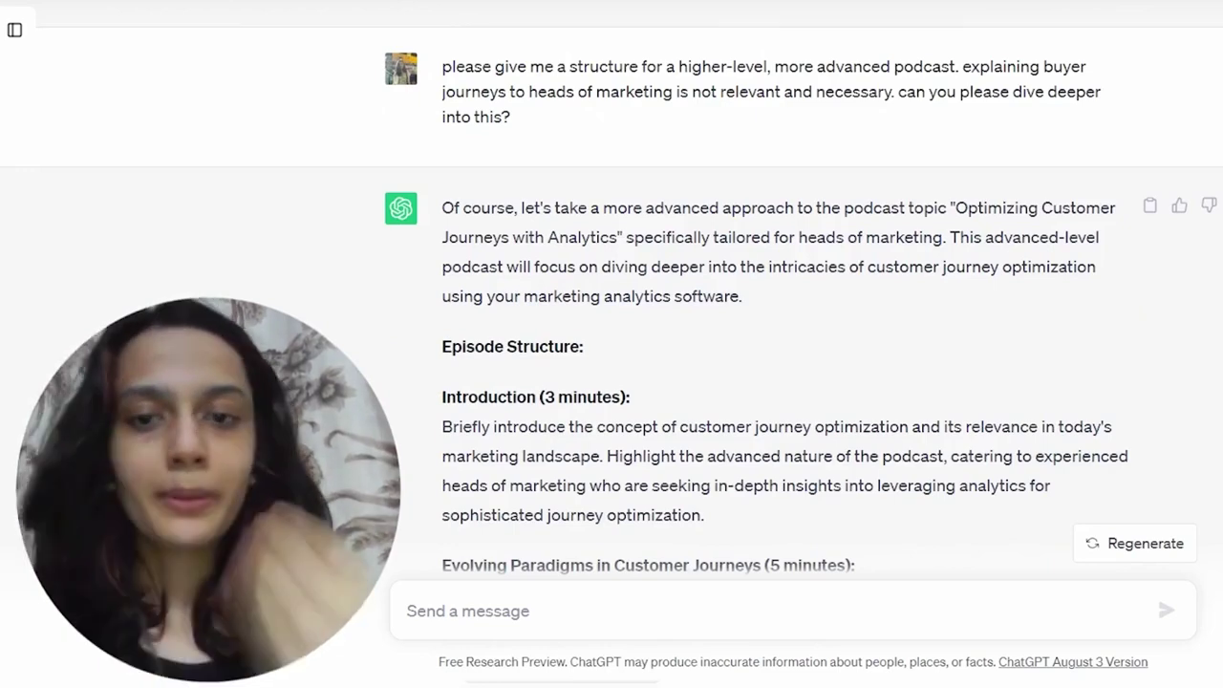
pyautogui.scroll(-2, 612, 286)
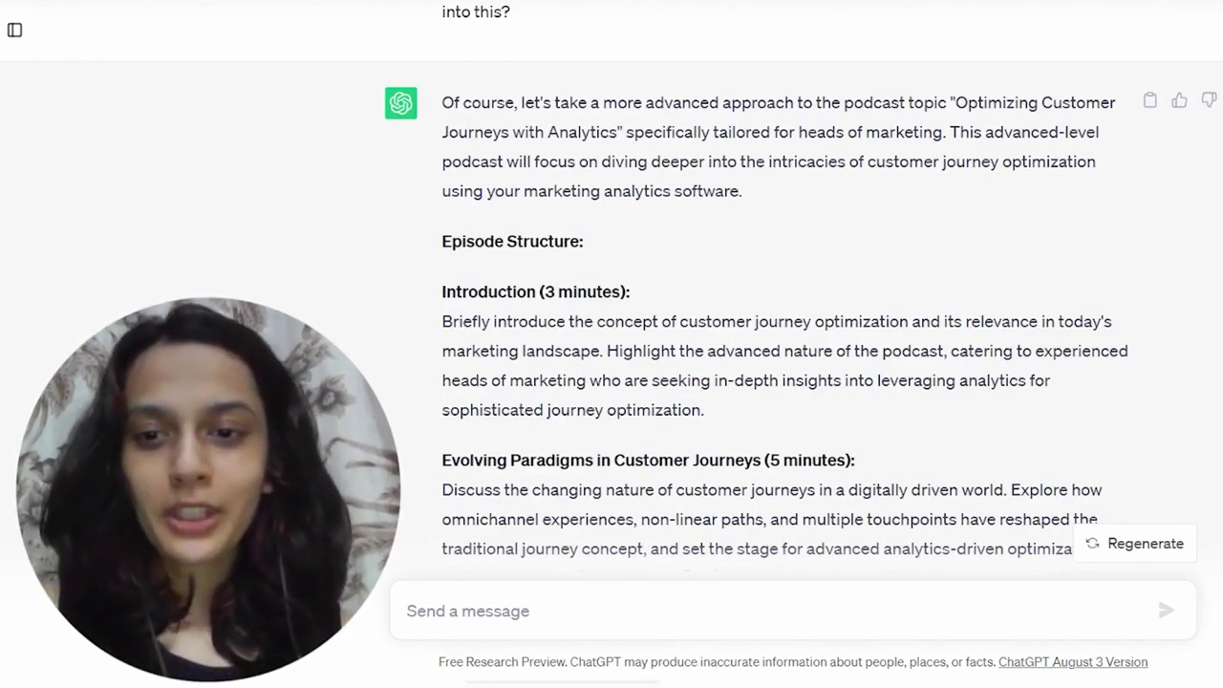
pyautogui.scroll(-2, 382, 350)
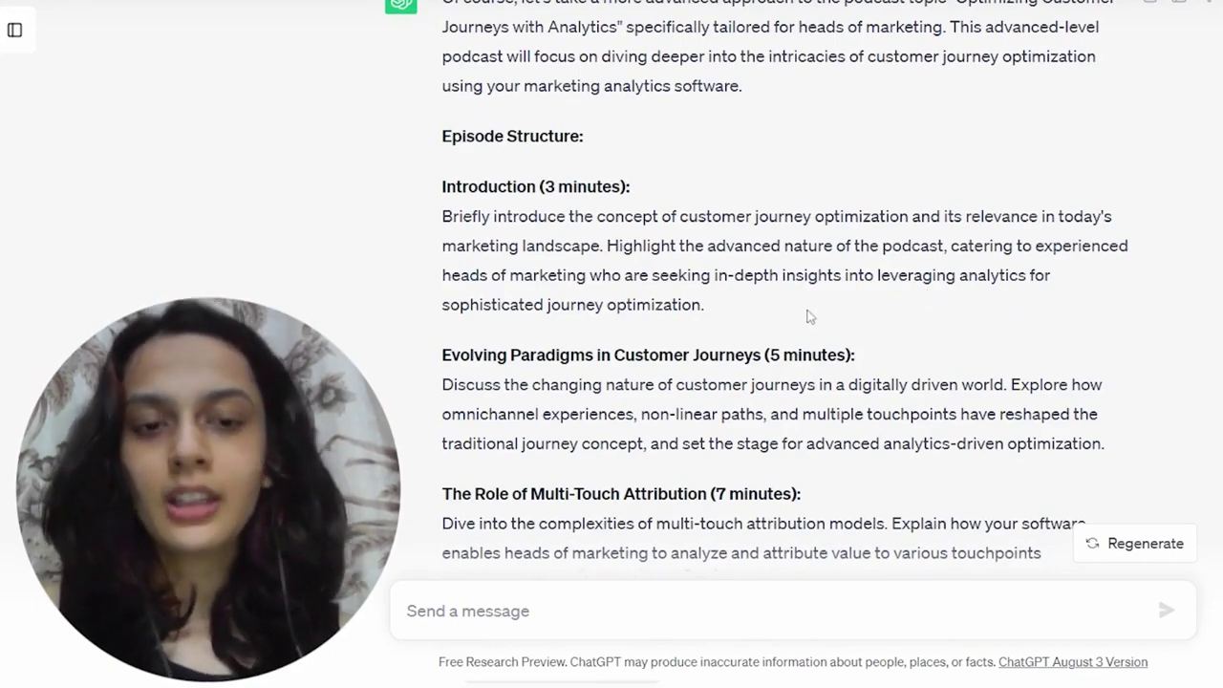
pyautogui.scroll(-3, 676, 343)
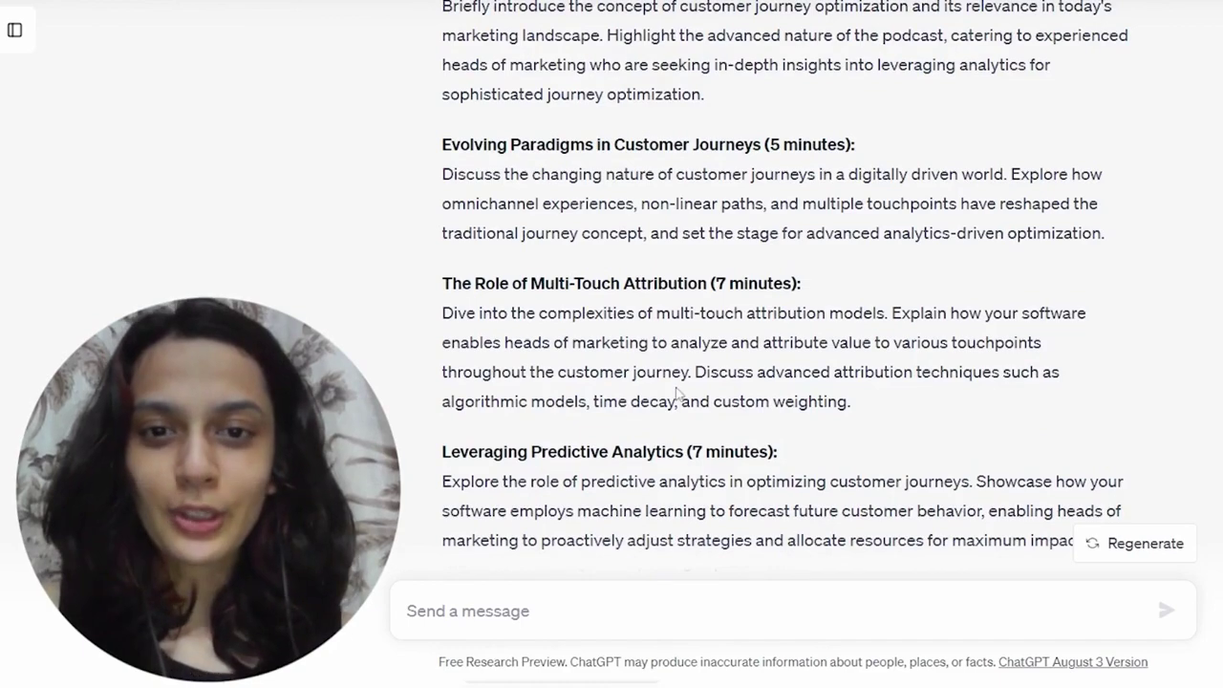
pyautogui.scroll(1, 677, 399)
pyautogui.scroll(-2, 685, 325)
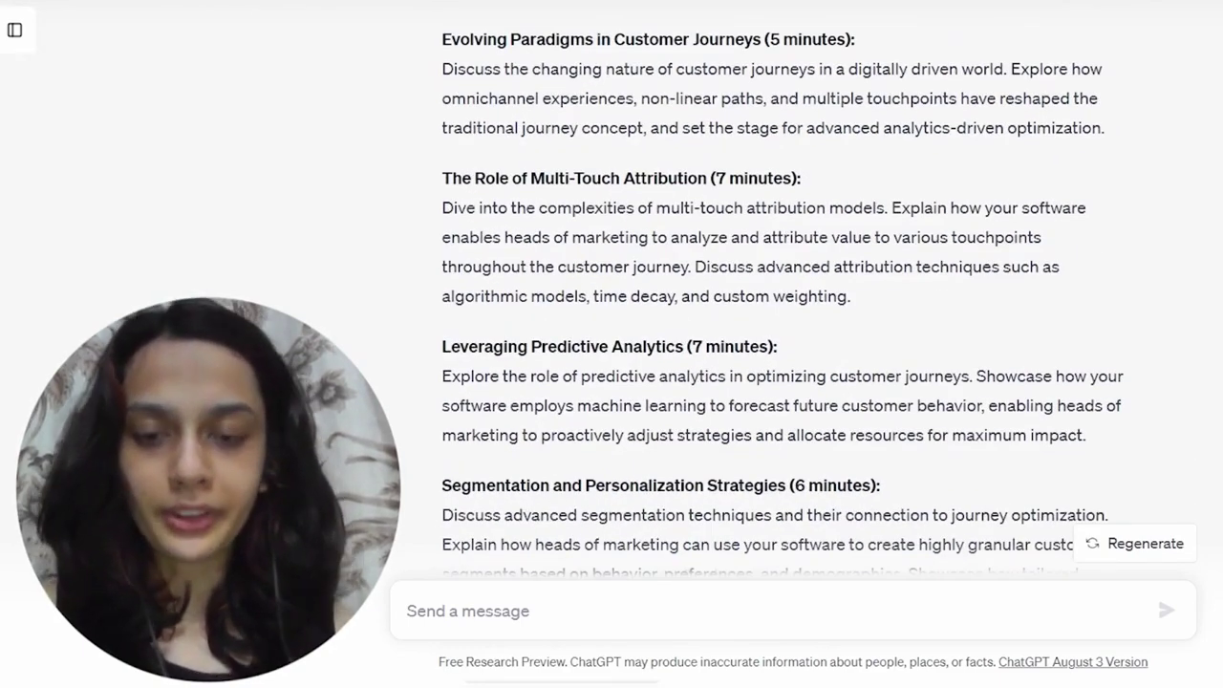
pyautogui.scroll(-1, 782, 306)
pyautogui.scroll(-3, 698, 274)
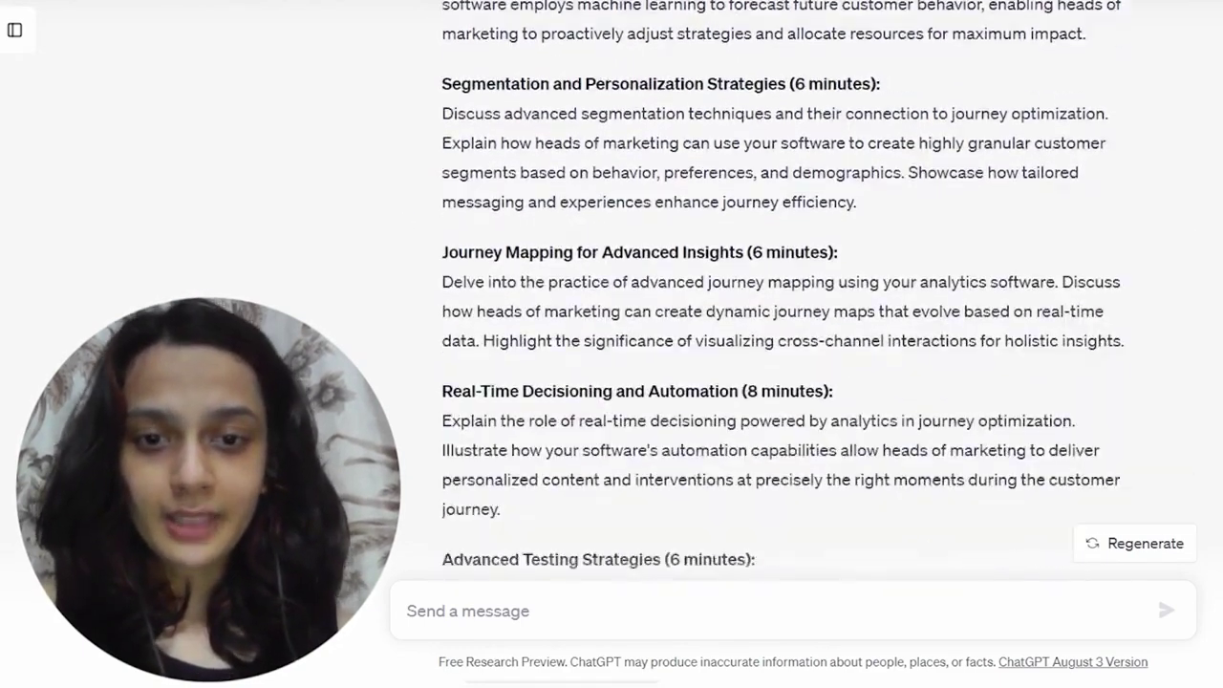
pyautogui.scroll(-2, 698, 273)
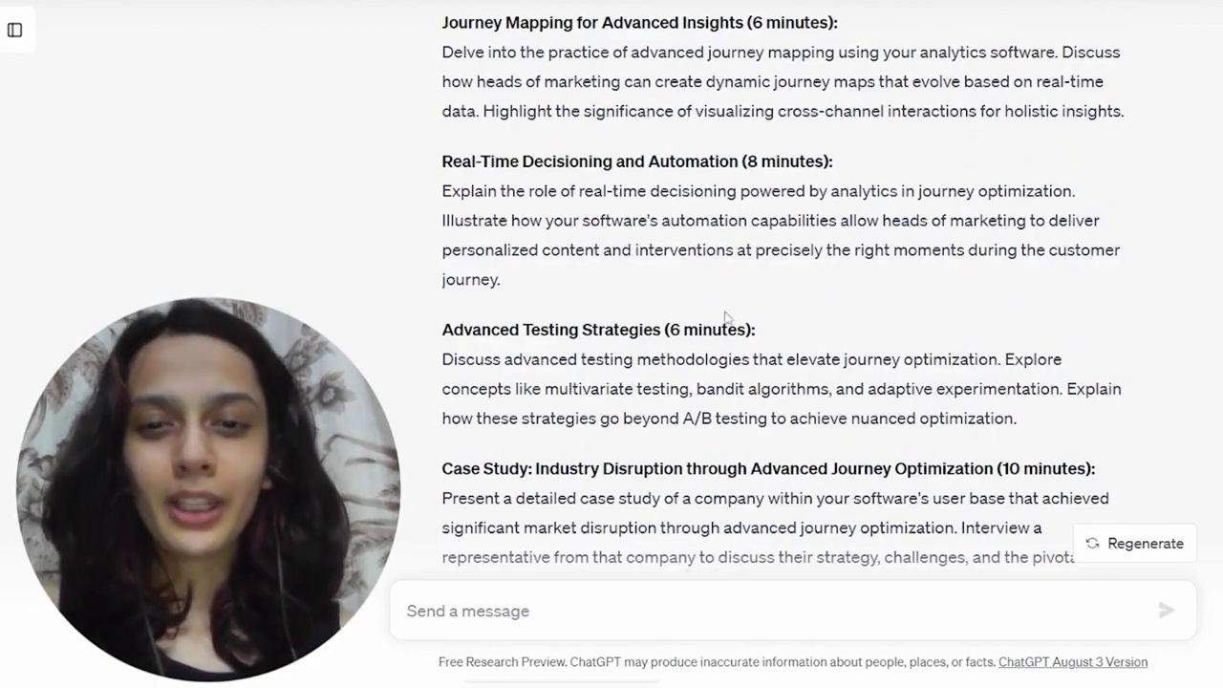
pyautogui.scroll(-2, 728, 318)
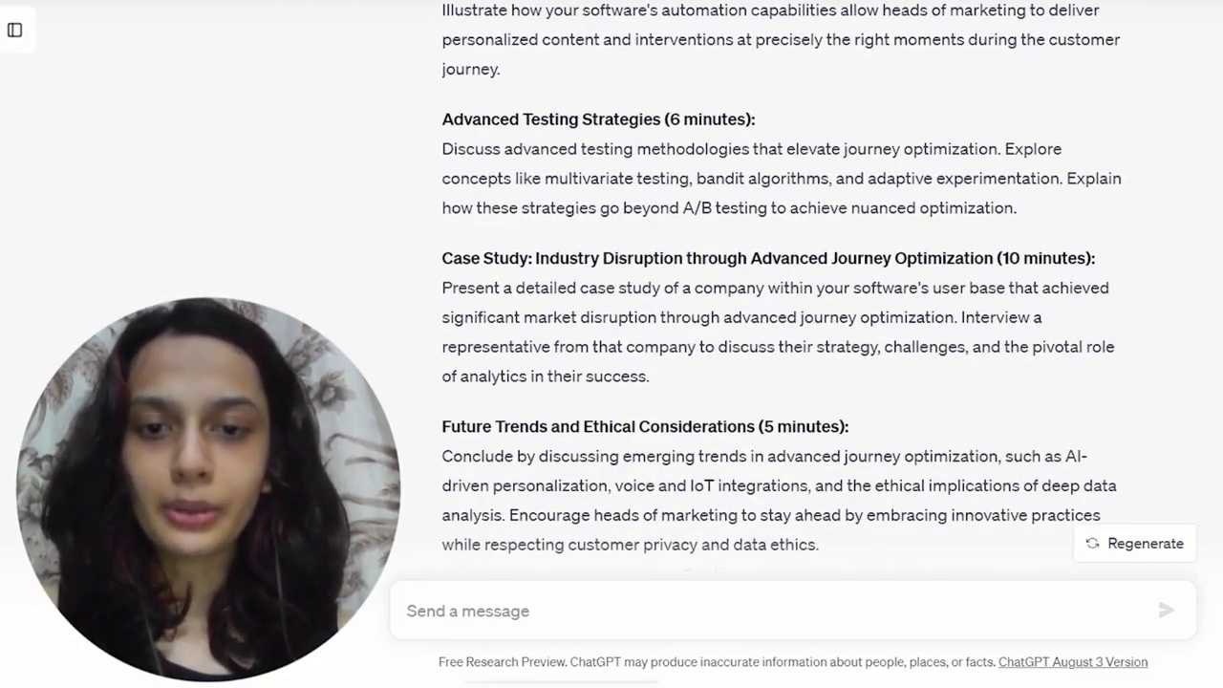
pyautogui.scroll(-2, 669, 290)
pyautogui.scroll(6, 671, 287)
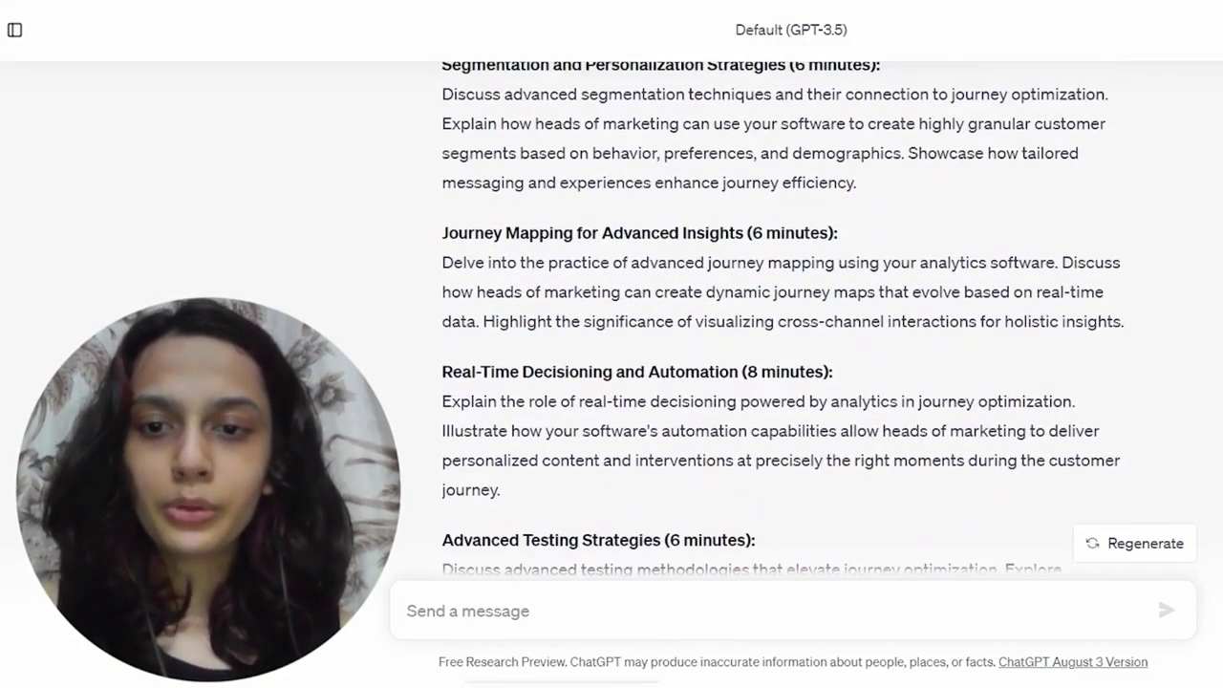
pyautogui.scroll(2, 626, 316)
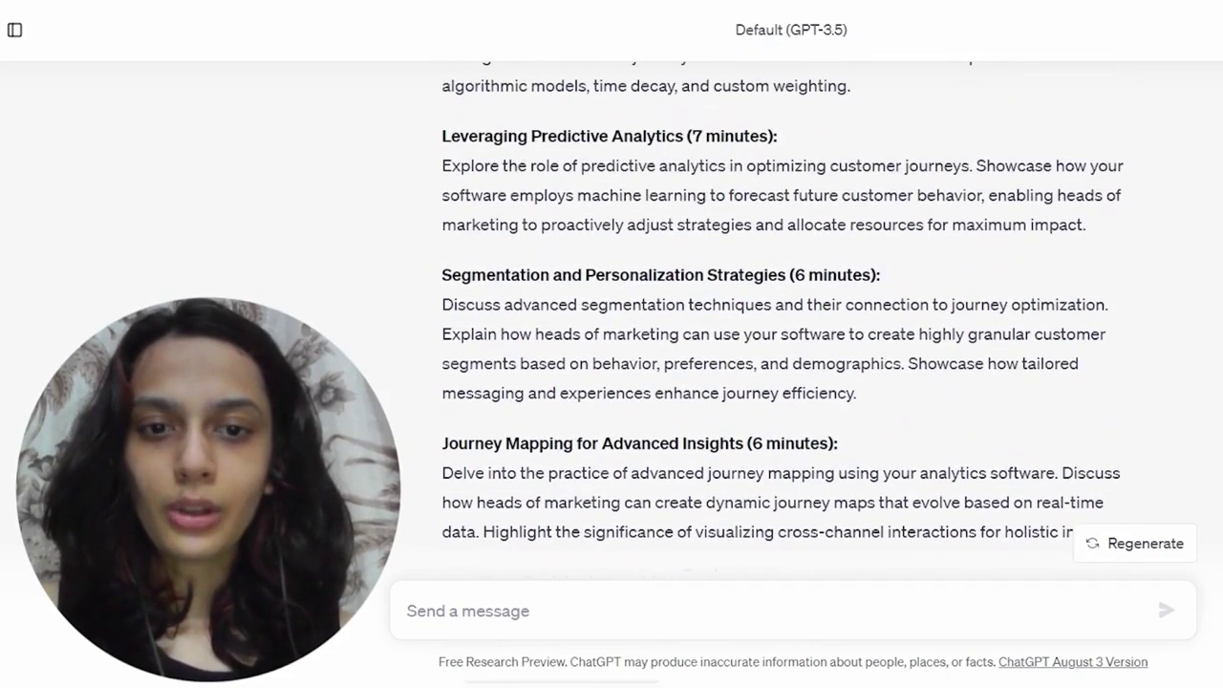
pyautogui.scroll(-2, 615, 380)
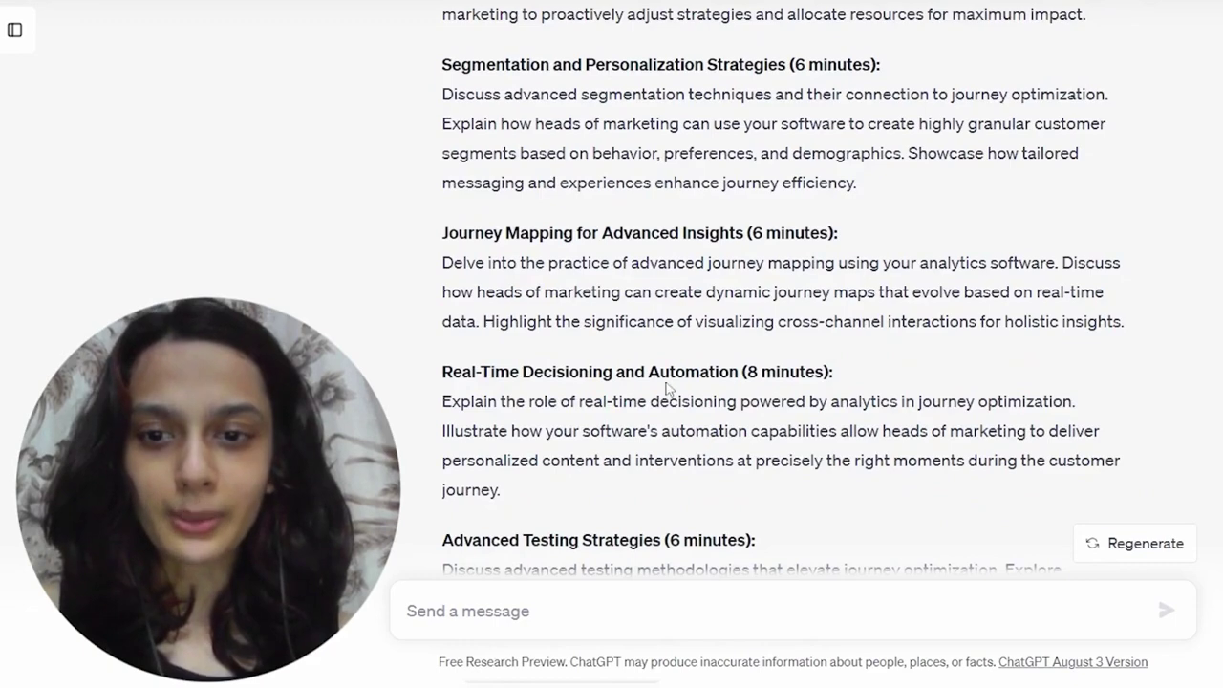
pyautogui.scroll(-10, 672, 390)
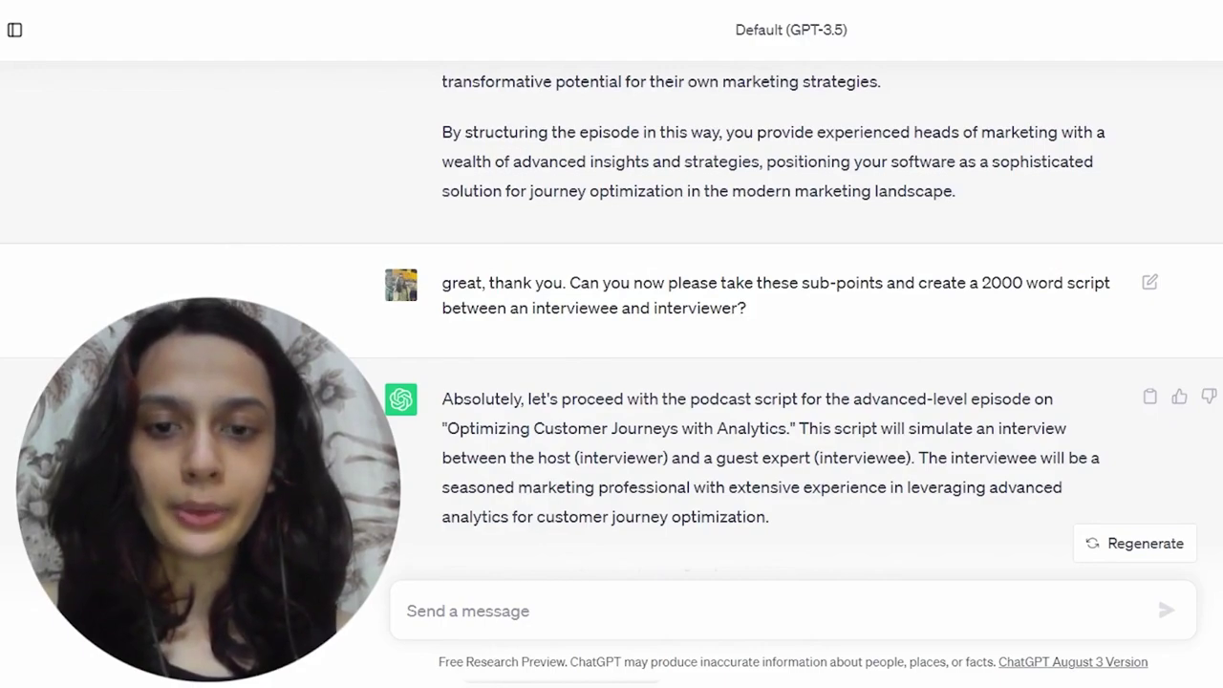
pyautogui.scroll(15, 736, 328)
pyautogui.scroll(3, 584, 392)
pyautogui.scroll(1, 584, 392)
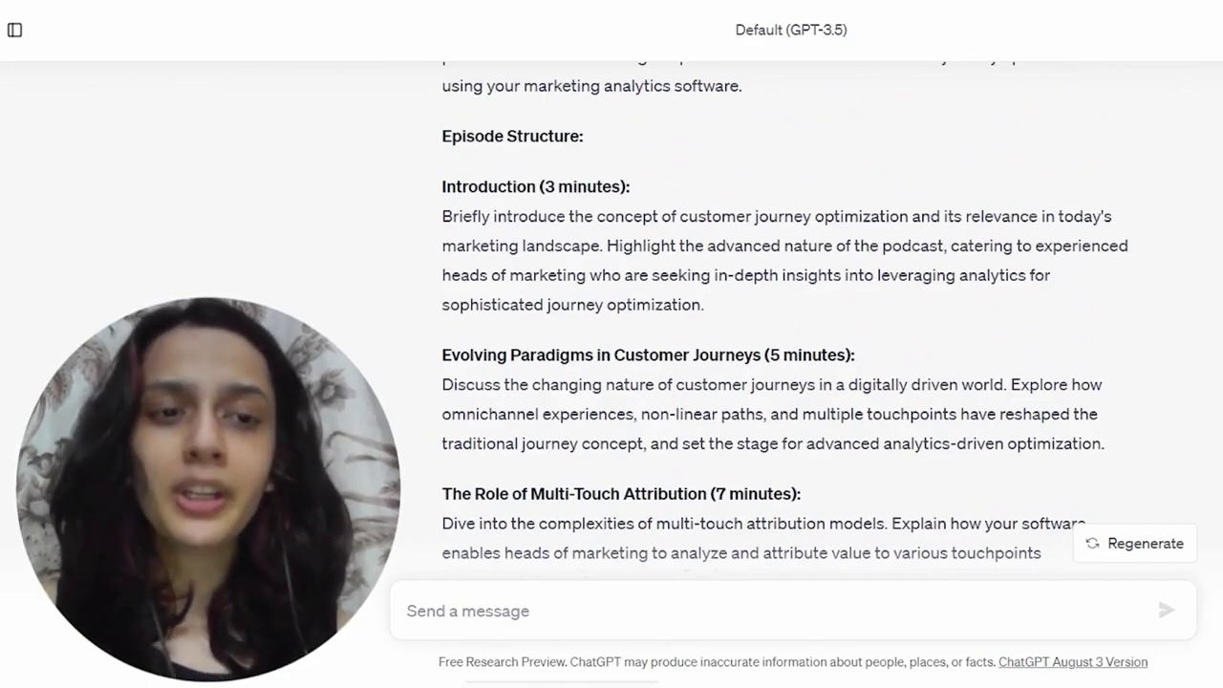
pyautogui.scroll(-1, 589, 411)
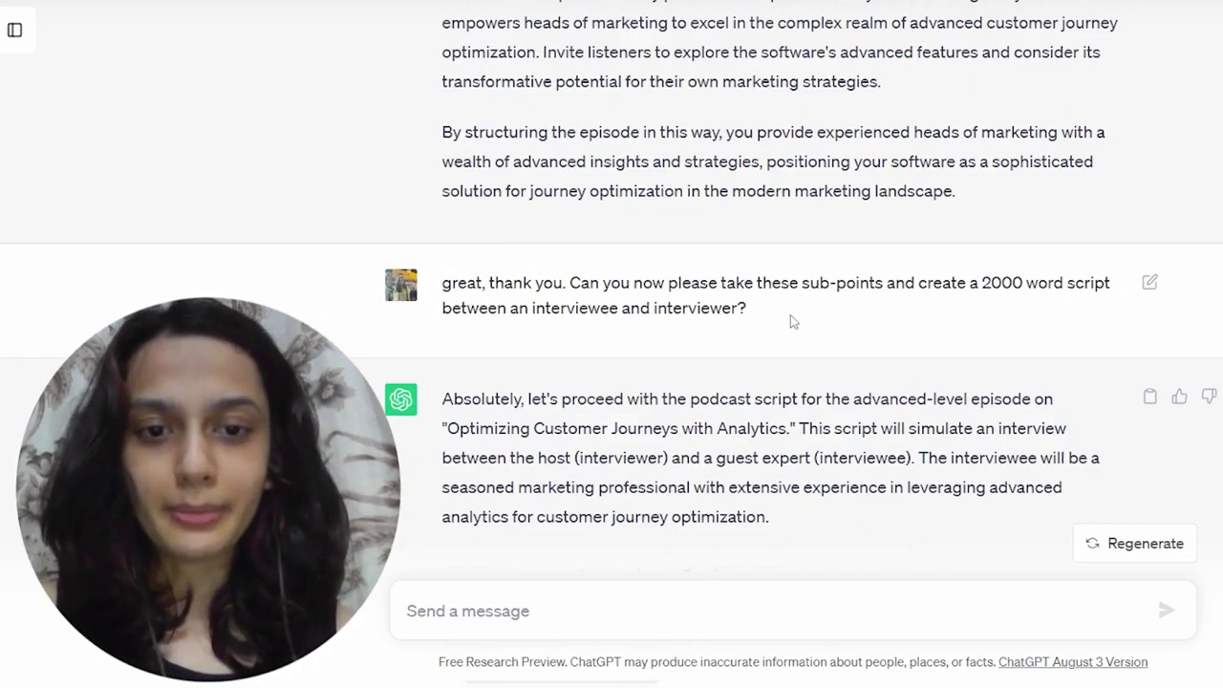
pyautogui.moveTo(981, 283); pyautogui.dragTo(1022, 283)
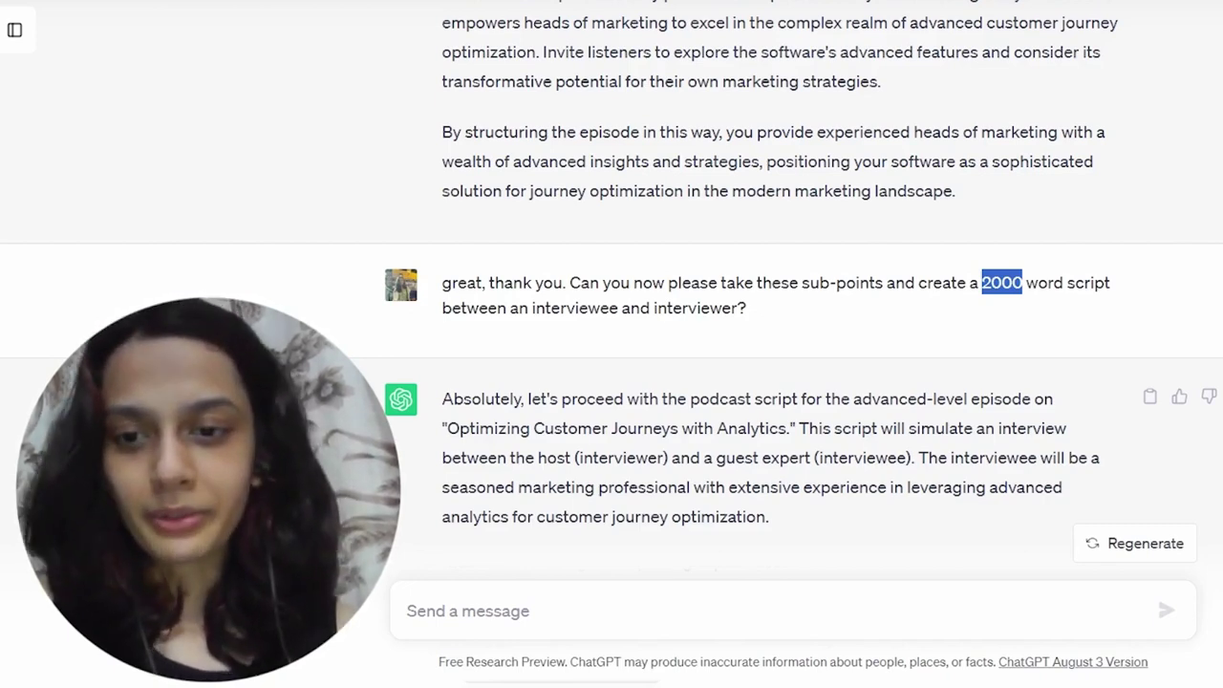
pyautogui.scroll(-2, 879, 392)
pyautogui.click(767, 347)
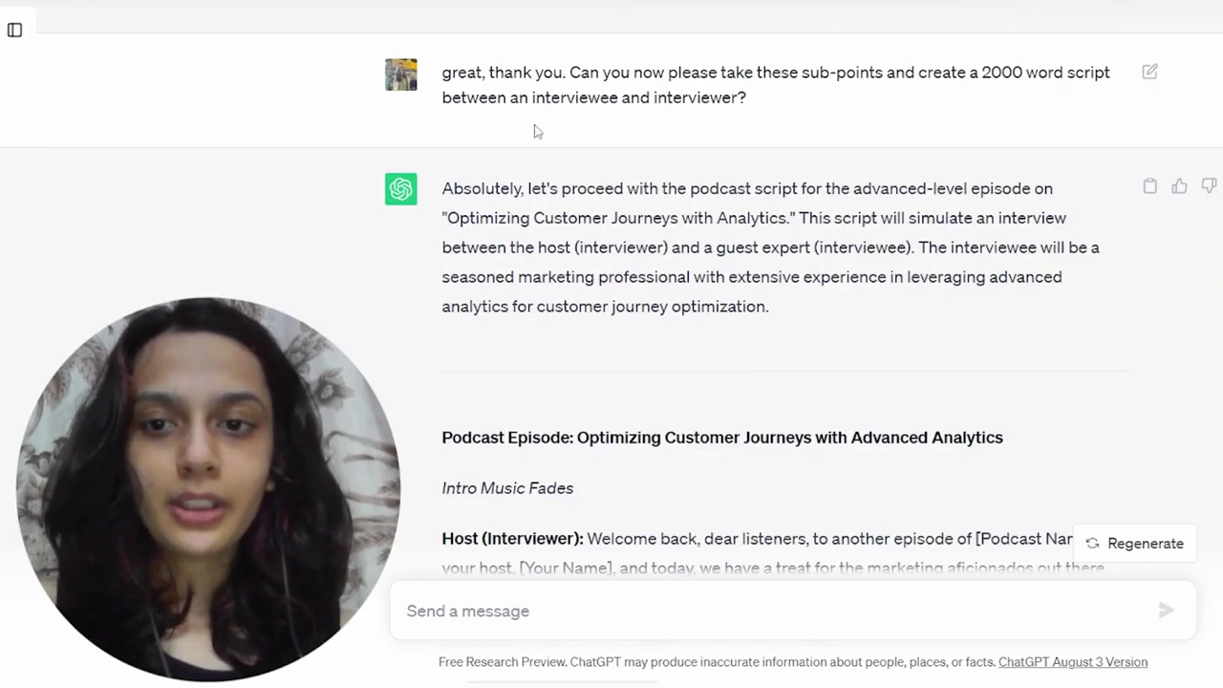
pyautogui.scroll(-7, 691, 350)
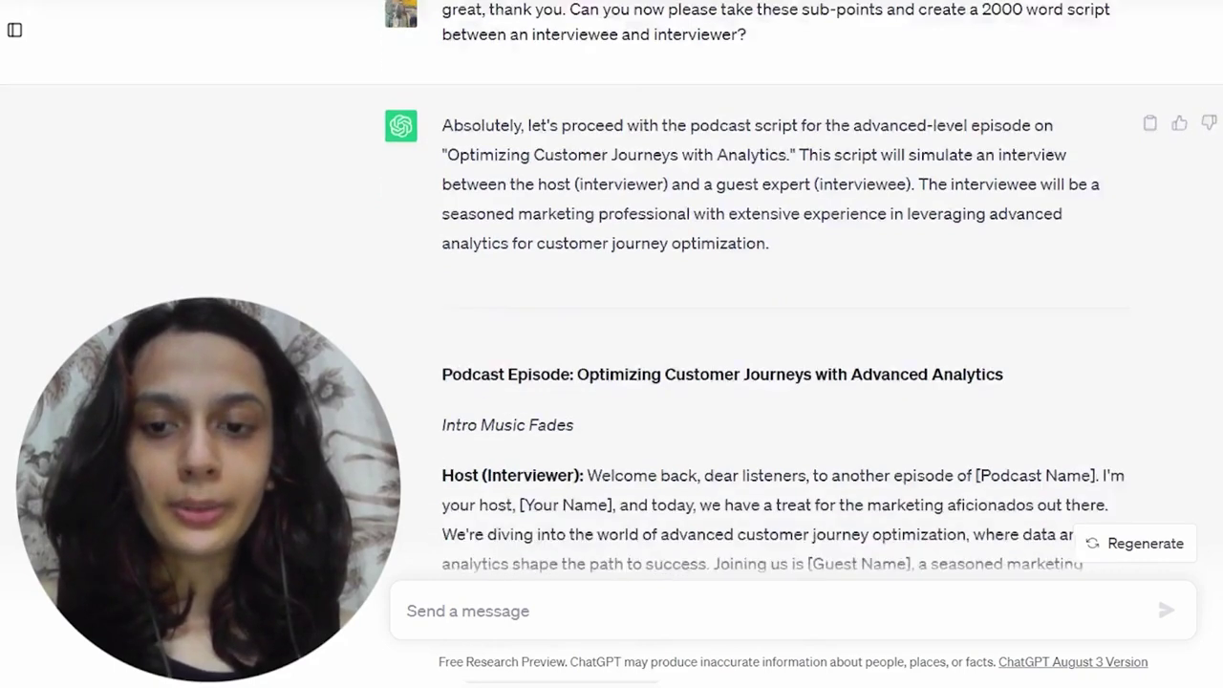
pyautogui.scroll(2, 763, 368)
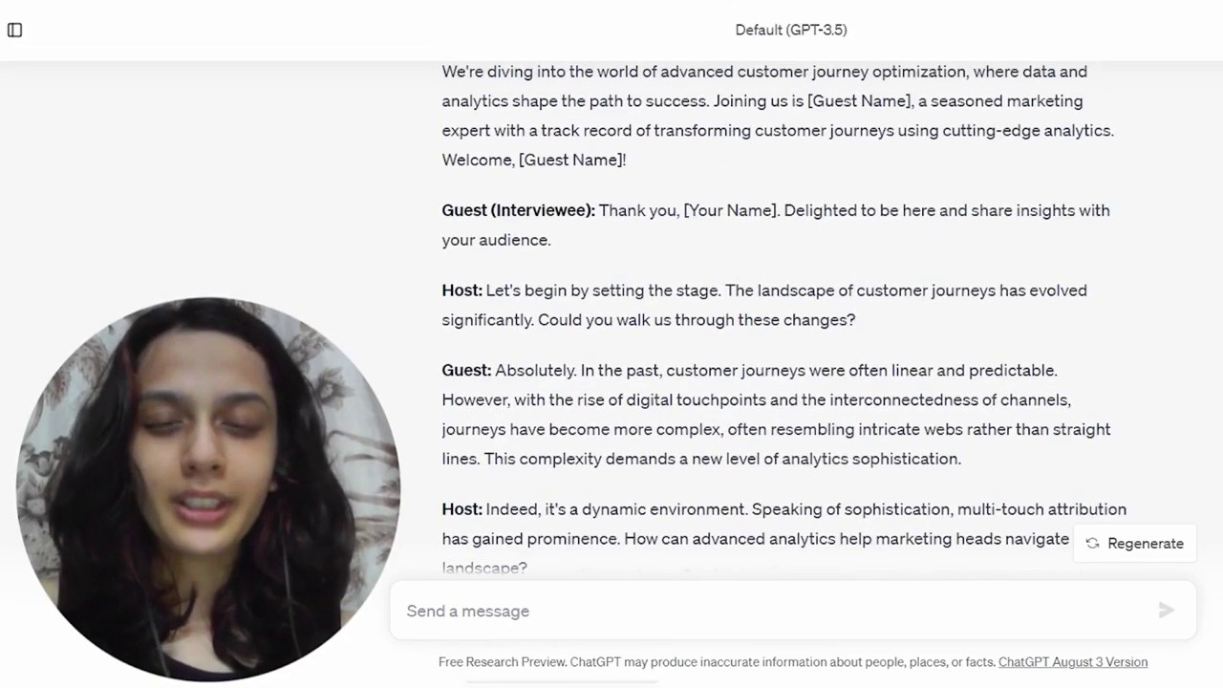
pyautogui.scroll(-1, 763, 369)
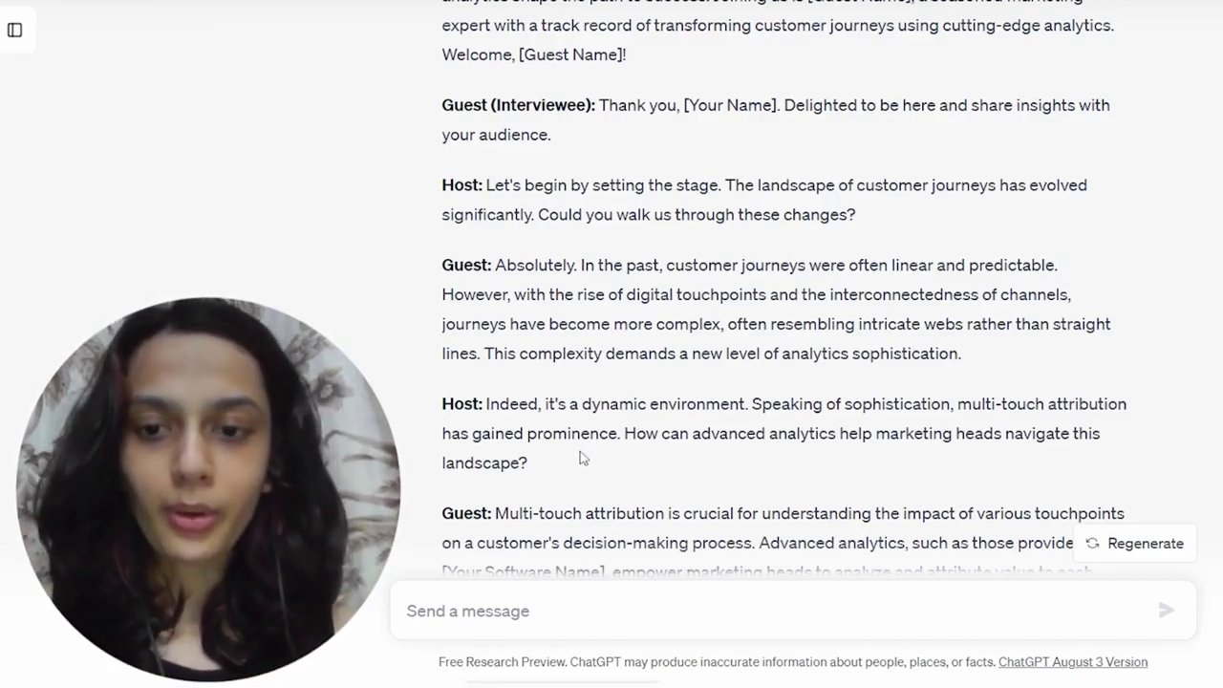
pyautogui.scroll(-15, 583, 457)
pyautogui.scroll(-12, 577, 378)
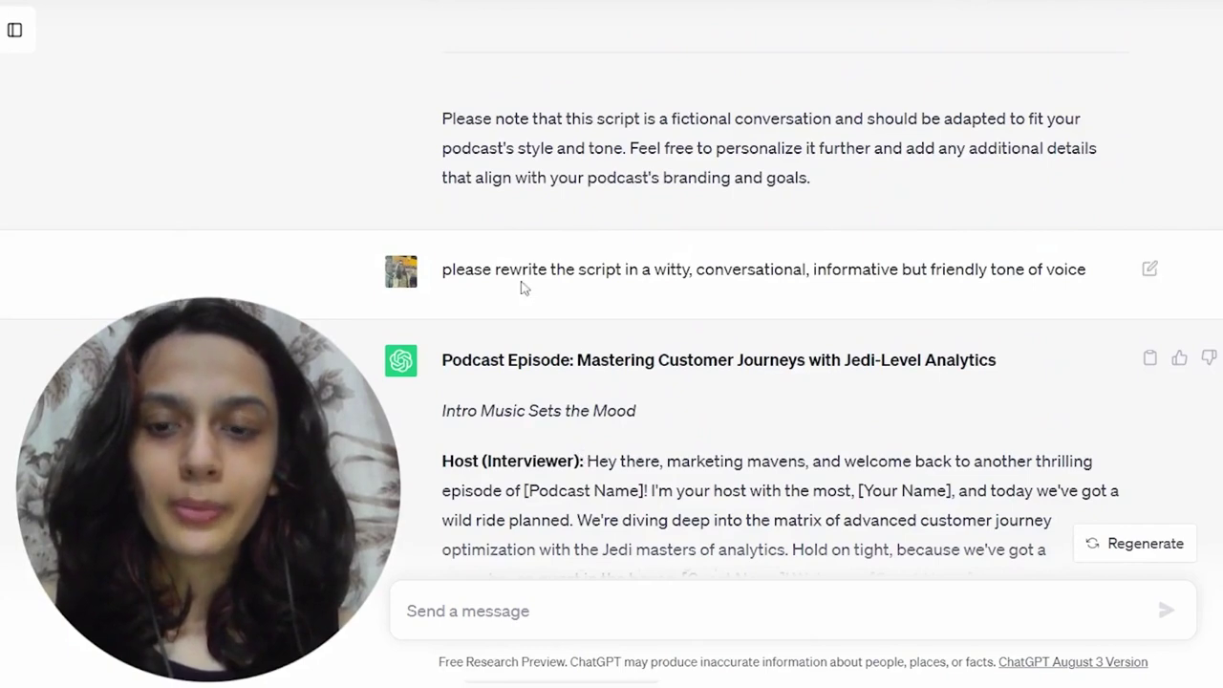
pyautogui.scroll(-2, 694, 412)
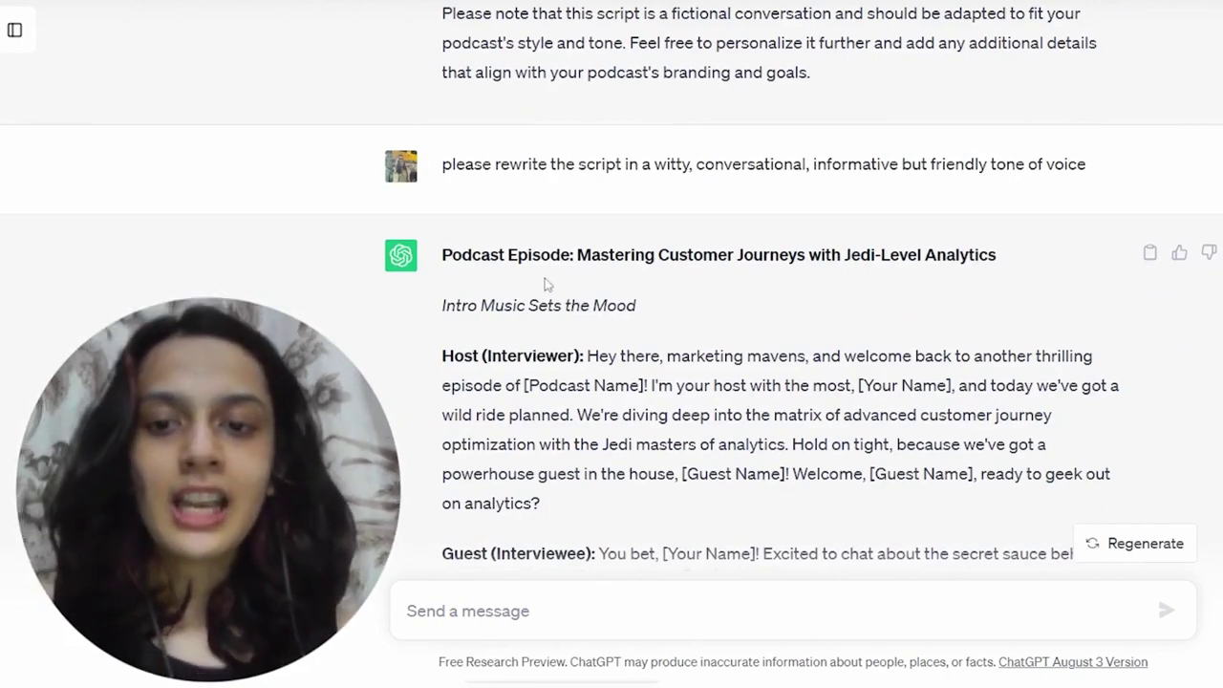
pyautogui.scroll(-2, 547, 282)
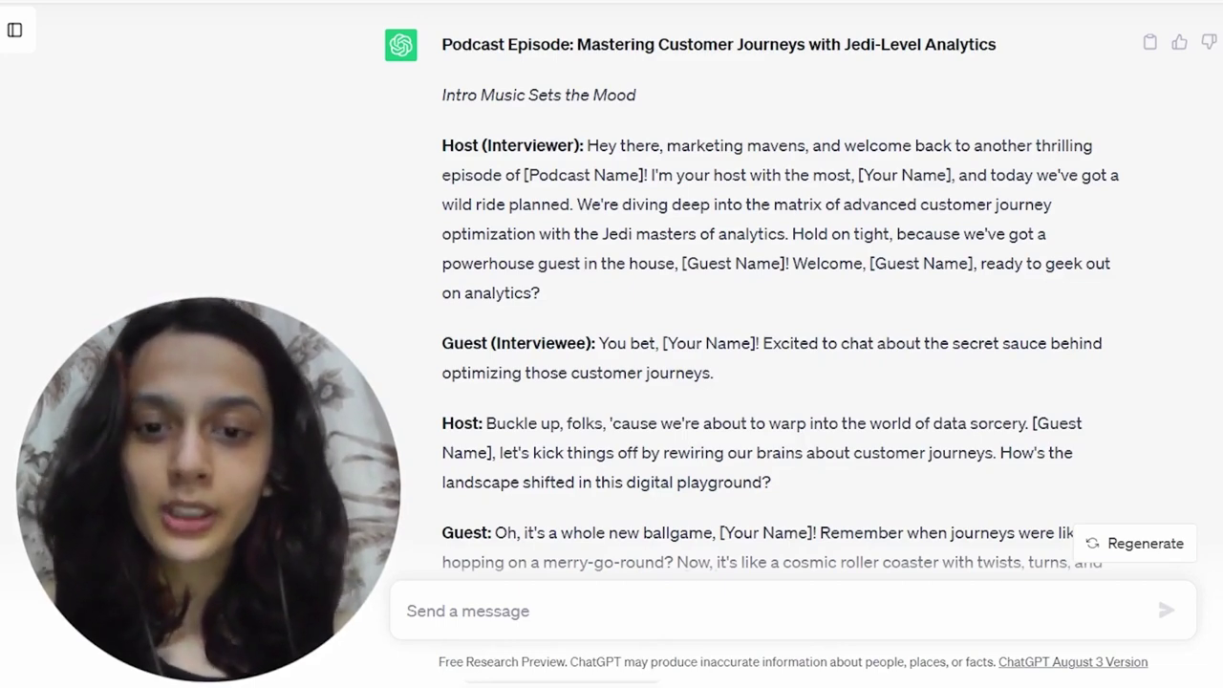
pyautogui.scroll(-8, 652, 340)
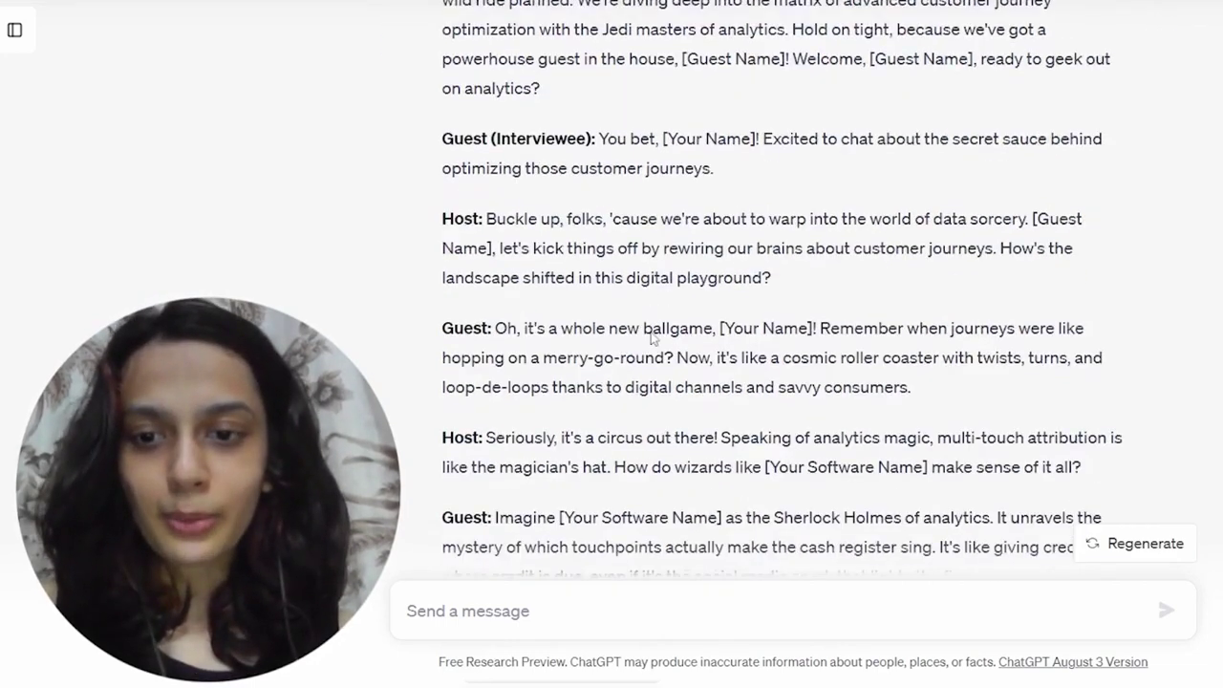
pyautogui.scroll(-15, 653, 339)
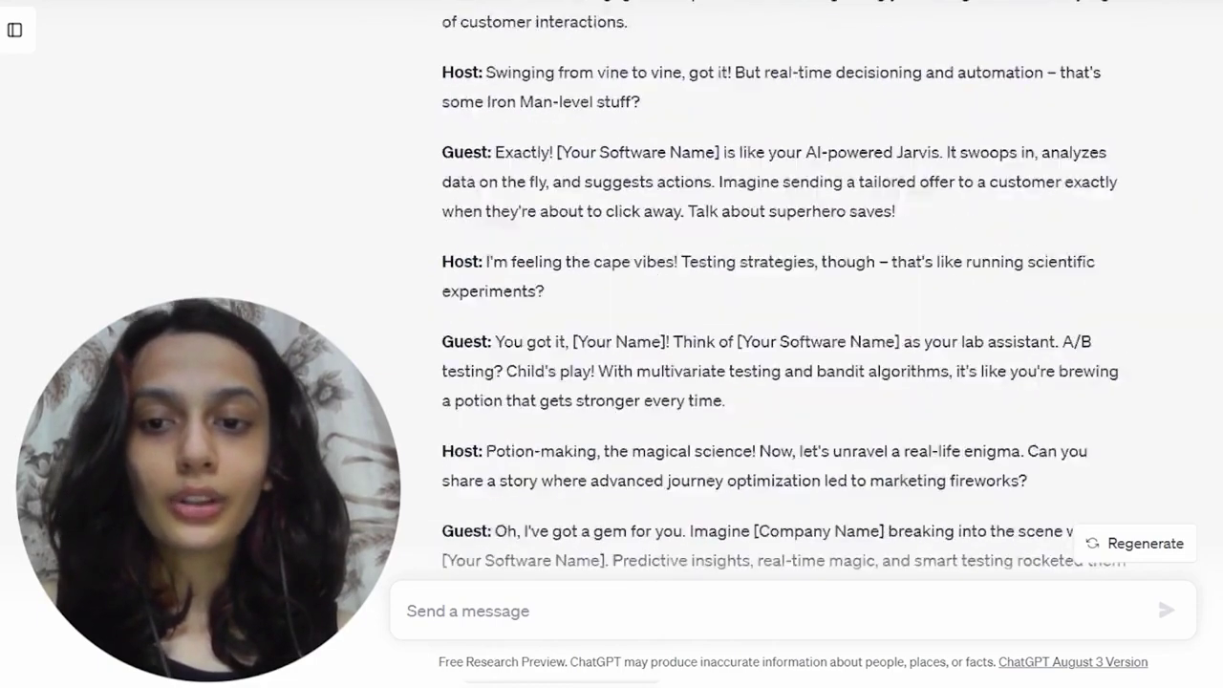
pyautogui.scroll(-2, 551, 245)
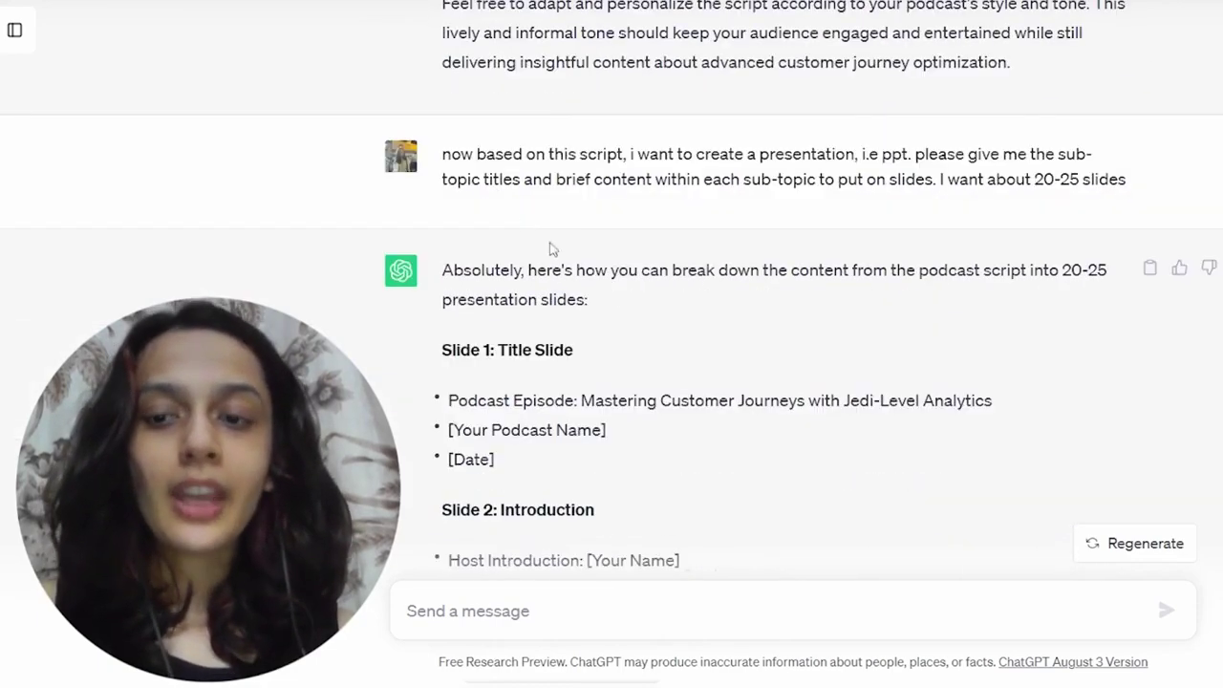
pyautogui.scroll(2, 620, 301)
pyautogui.scroll(3, 621, 301)
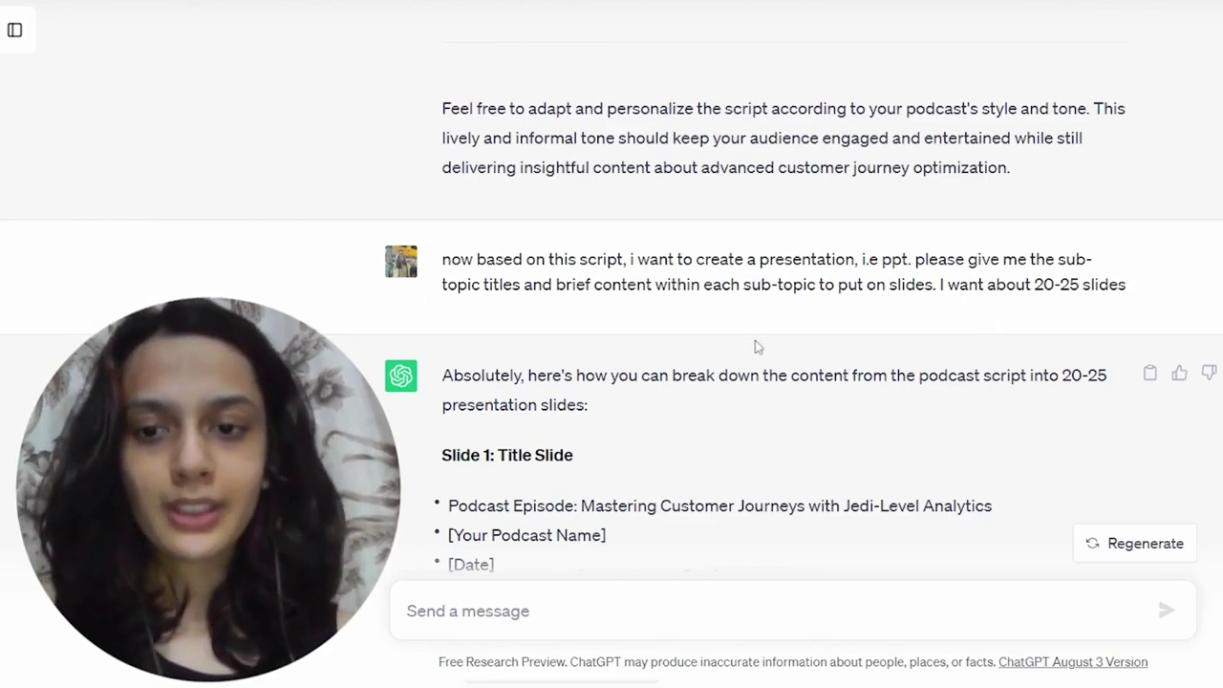
pyautogui.scroll(-3, 756, 344)
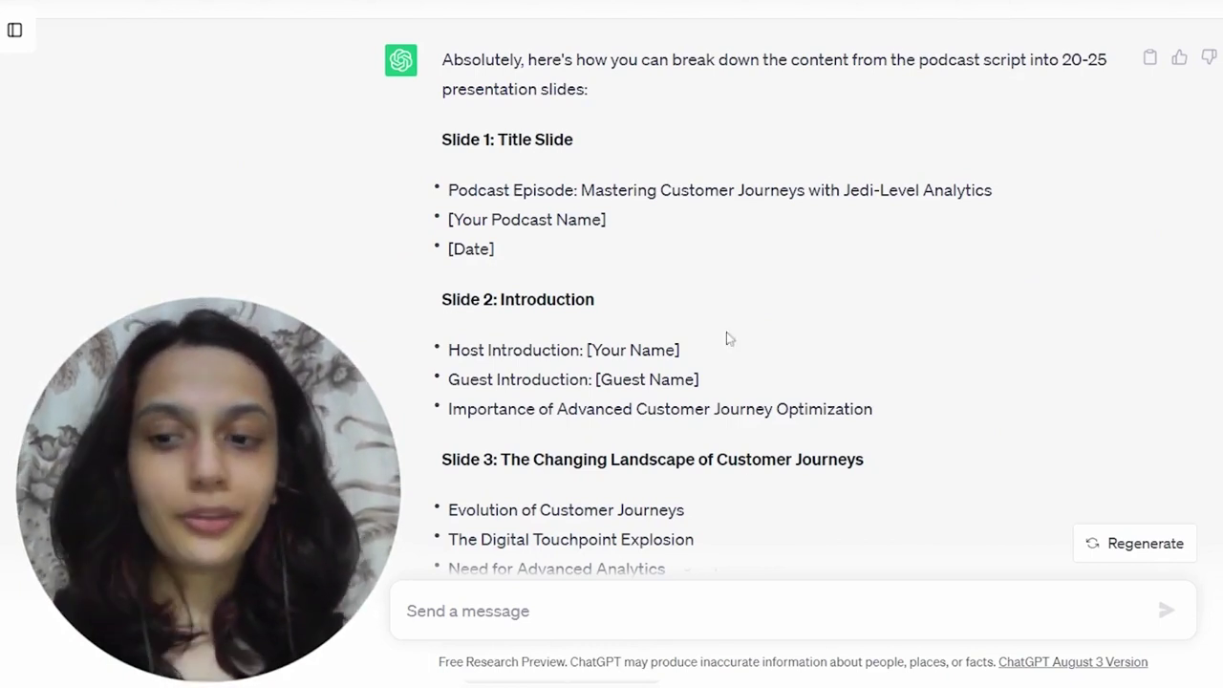
pyautogui.scroll(-3, 793, 306)
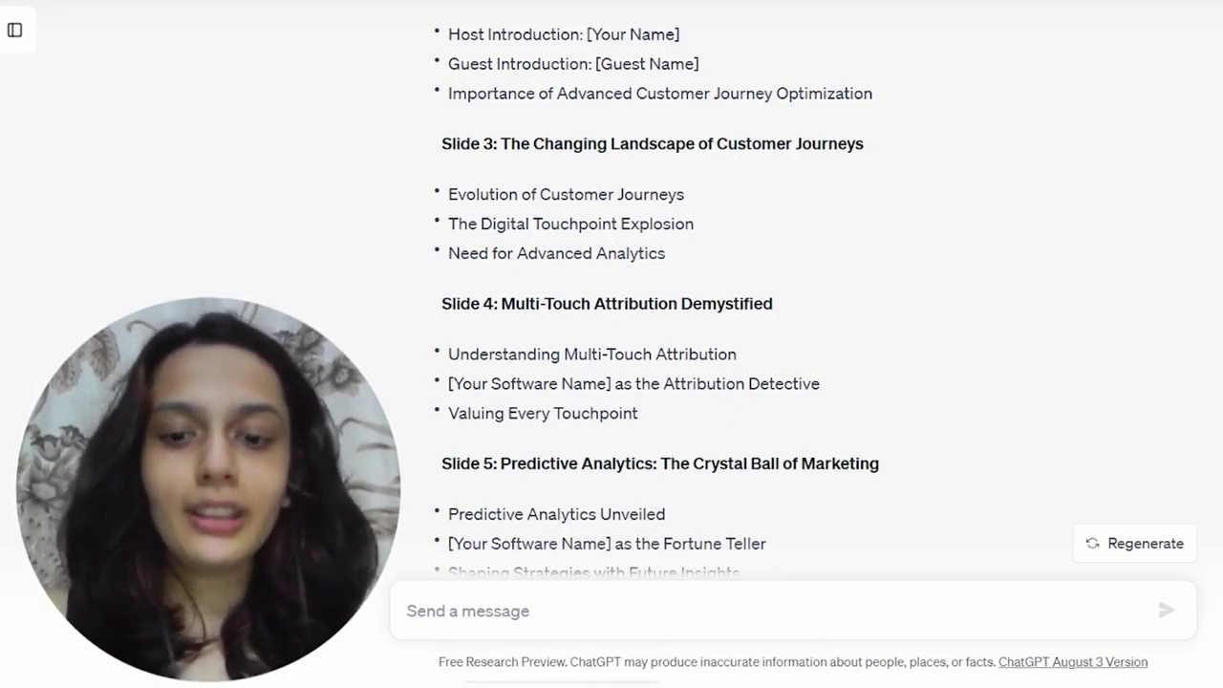
pyautogui.scroll(-2, 657, 439)
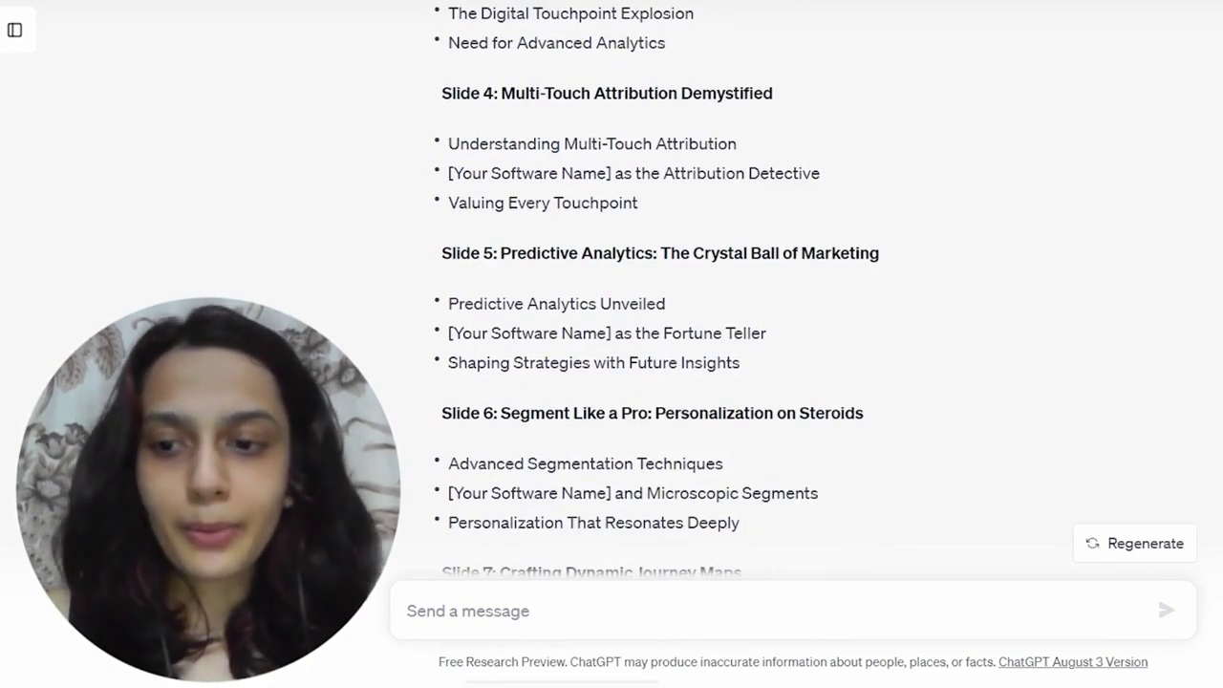
pyautogui.scroll(-1, 658, 441)
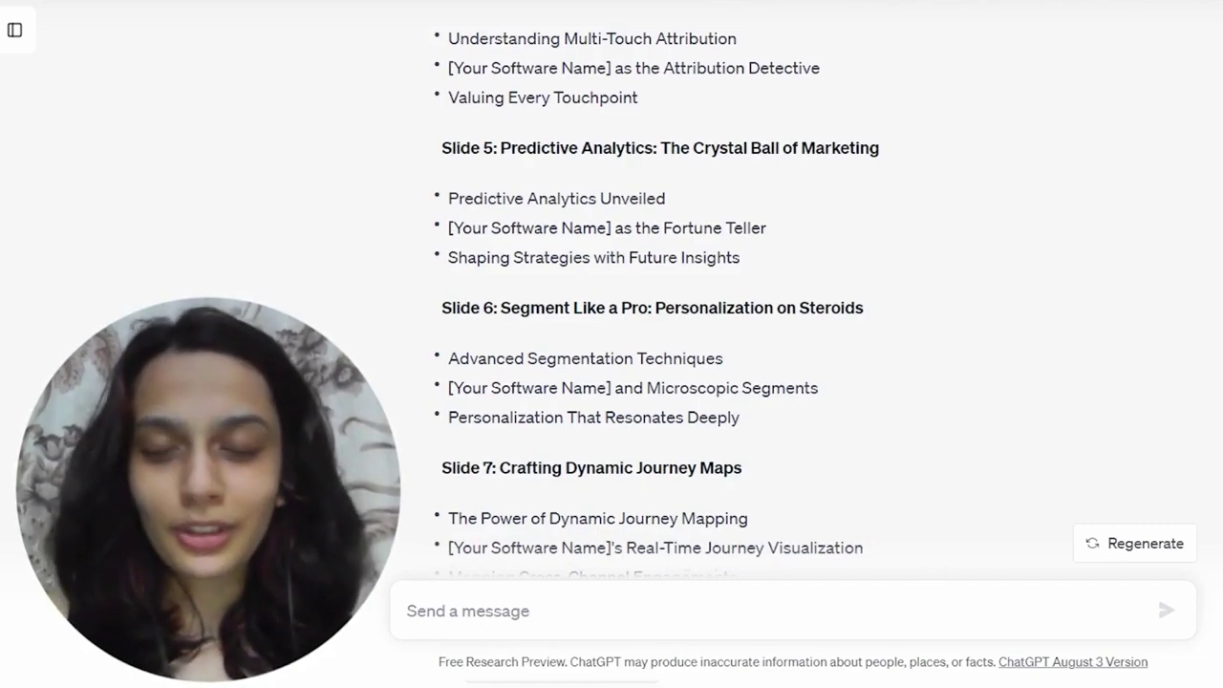
pyautogui.scroll(20, 793, 316)
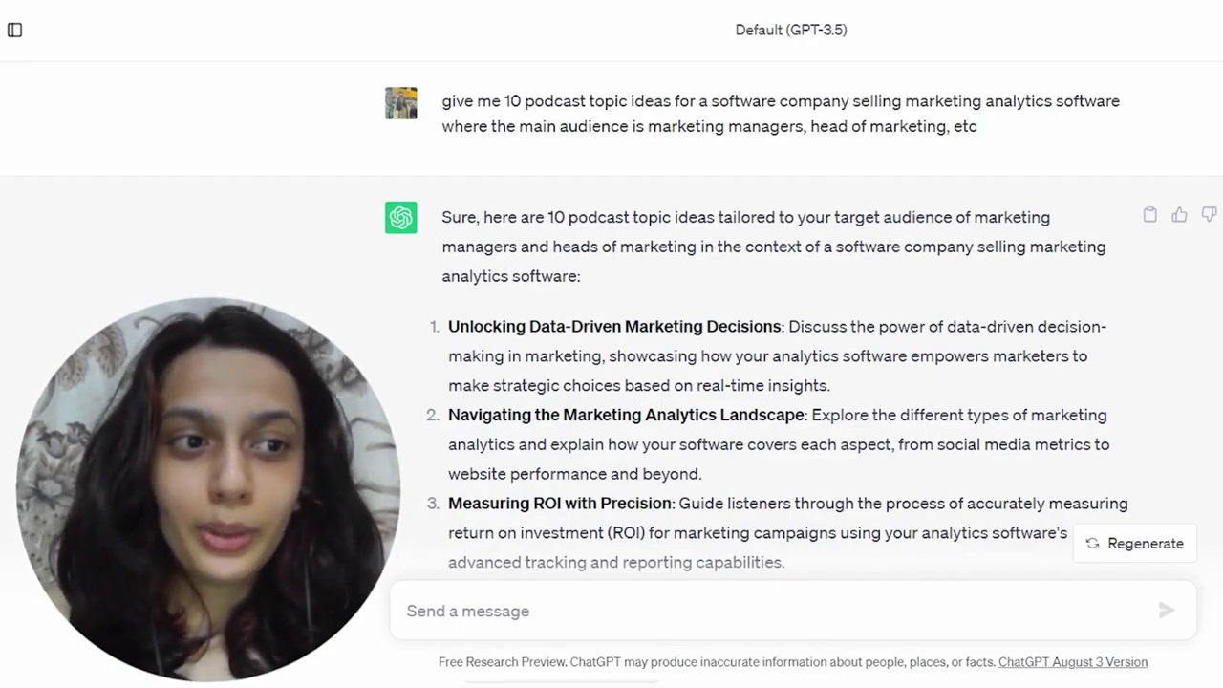
pyautogui.scroll(-20, 784, 315)
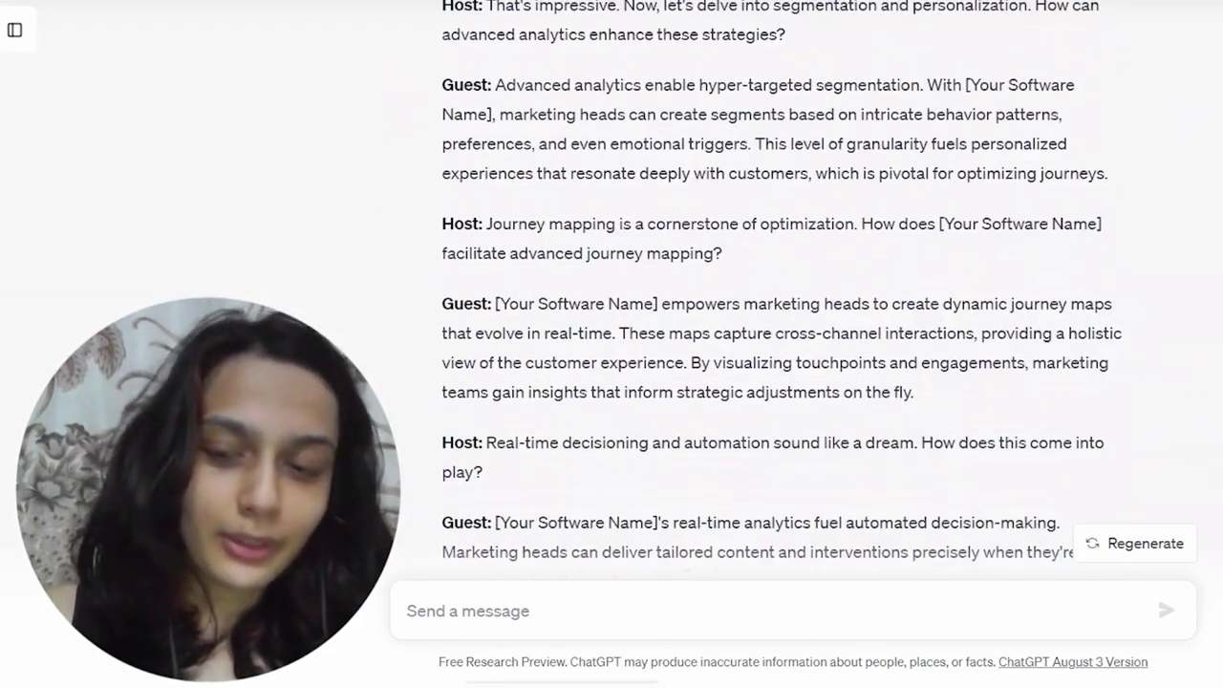
pyautogui.scroll(-15, 784, 287)
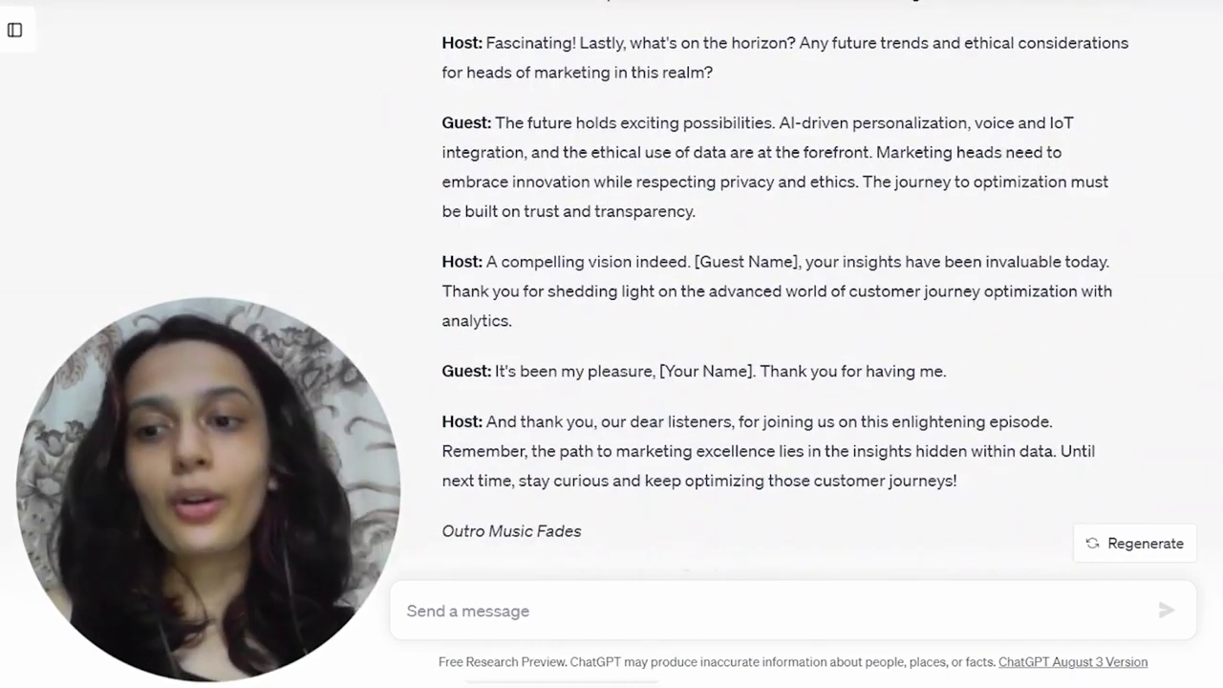